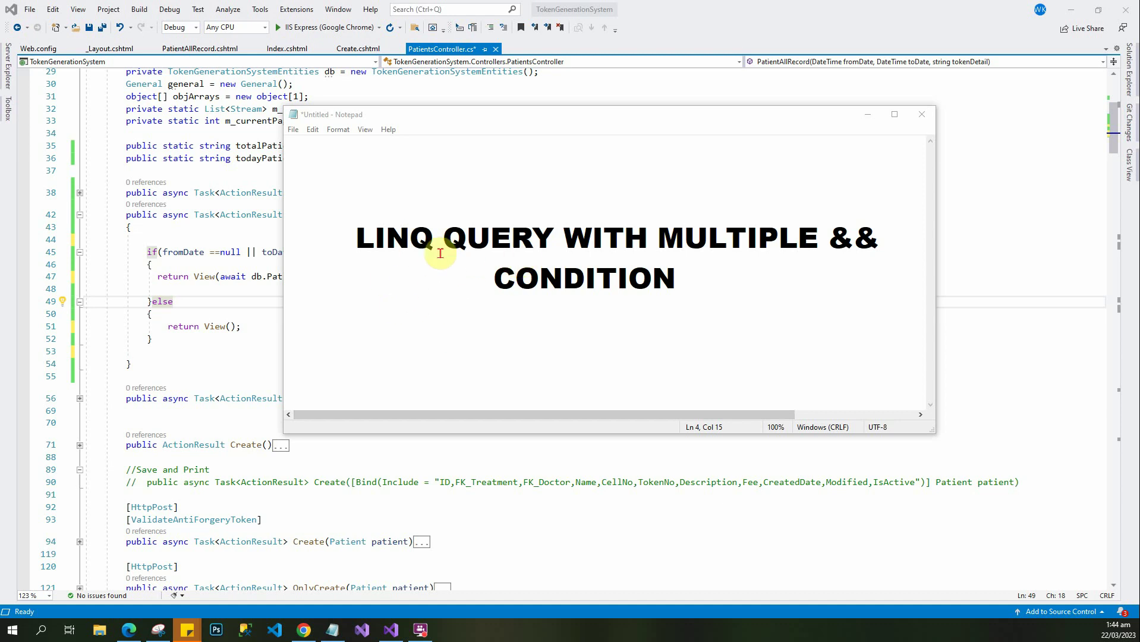
# Highlight parts of the 'LINQ query with multiple && condition' title, then minimize Notepad.
pyautogui.moveTo(408, 238); pyautogui.dragTo(733, 237)
pyautogui.click(700, 291)
pyautogui.click(567, 280)
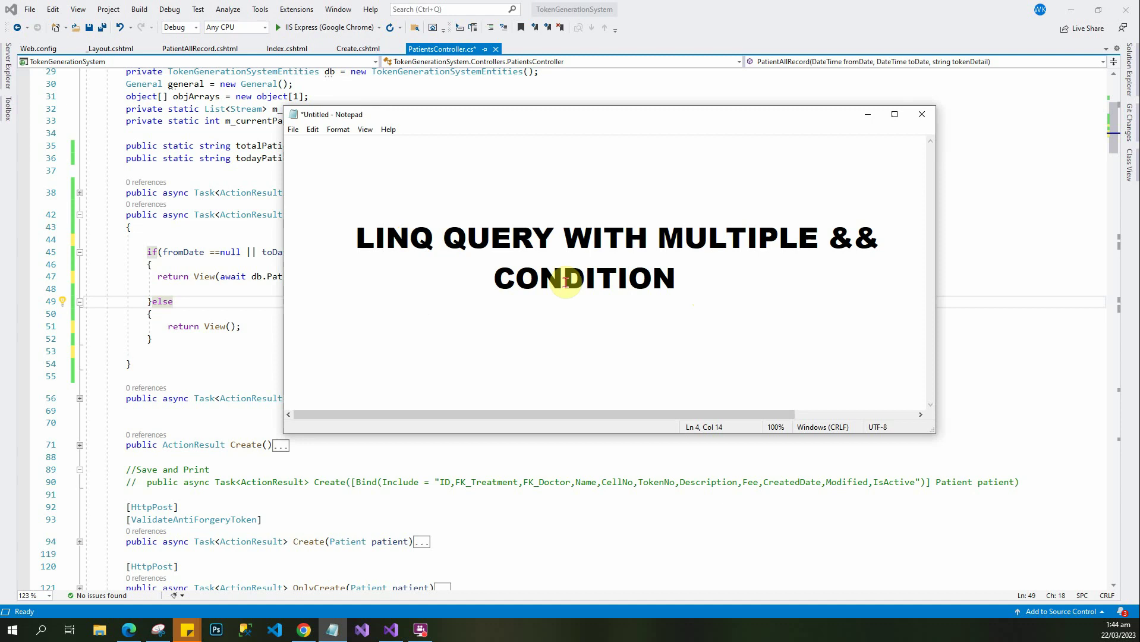
pyautogui.moveTo(385, 237); pyautogui.dragTo(604, 238)
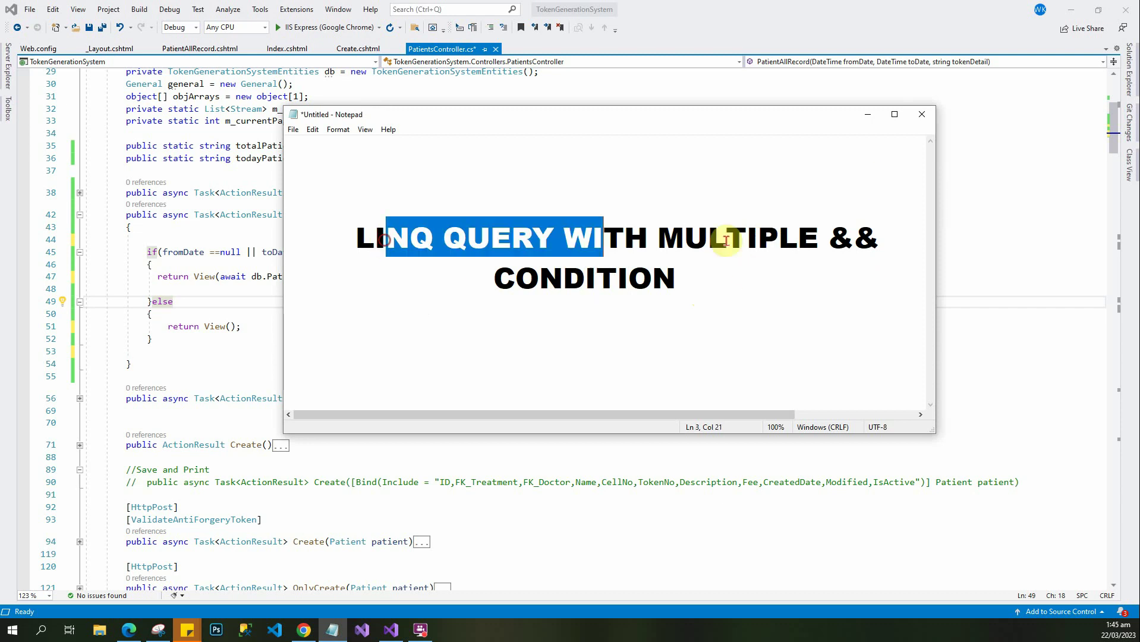
pyautogui.moveTo(726, 239)
pyautogui.mouseDown()
pyautogui.moveTo(547, 276)
pyautogui.moveTo(713, 283)
pyautogui.mouseUp()
pyautogui.click(745, 239)
pyautogui.click(828, 237)
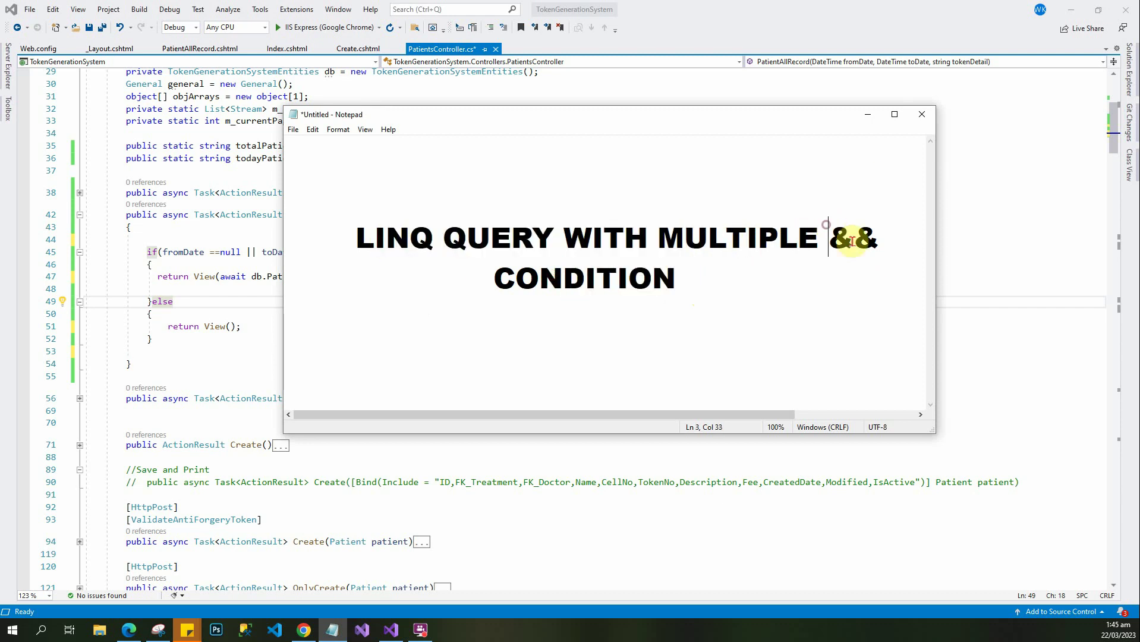
# Change line 51's return View() to View(await db.Patients.OrderByDescending(m=>m.CreatedDate)).
pyautogui.click(866, 114)
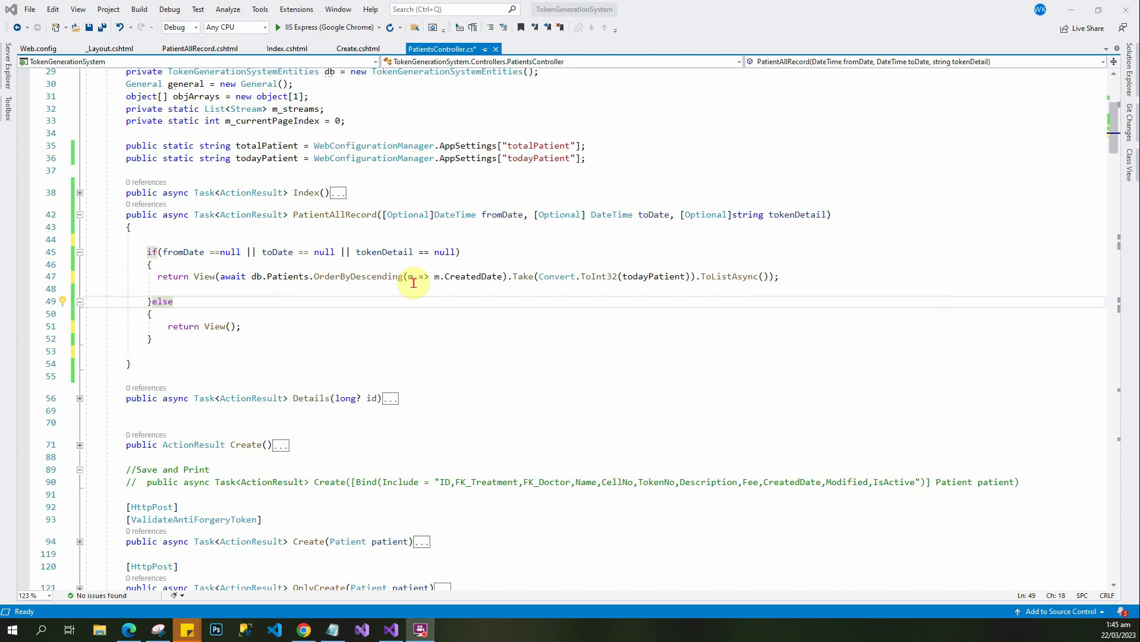
pyautogui.click(285, 327)
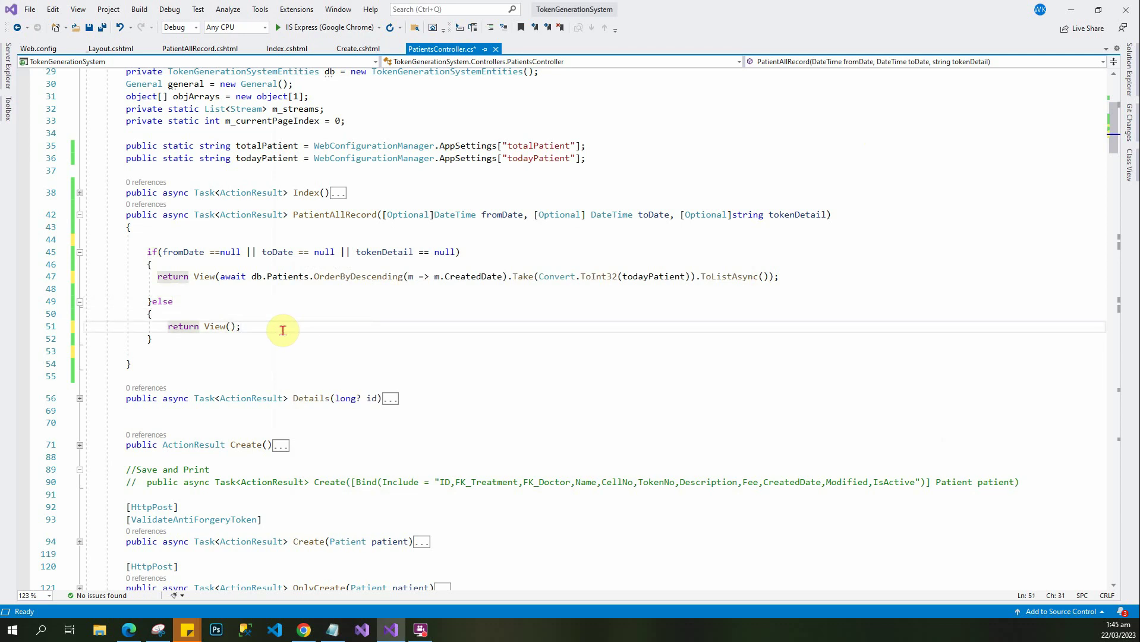
pyautogui.press('BackSpace')
pyautogui.press('BackSpace')
pyautogui.press('BackSpace')
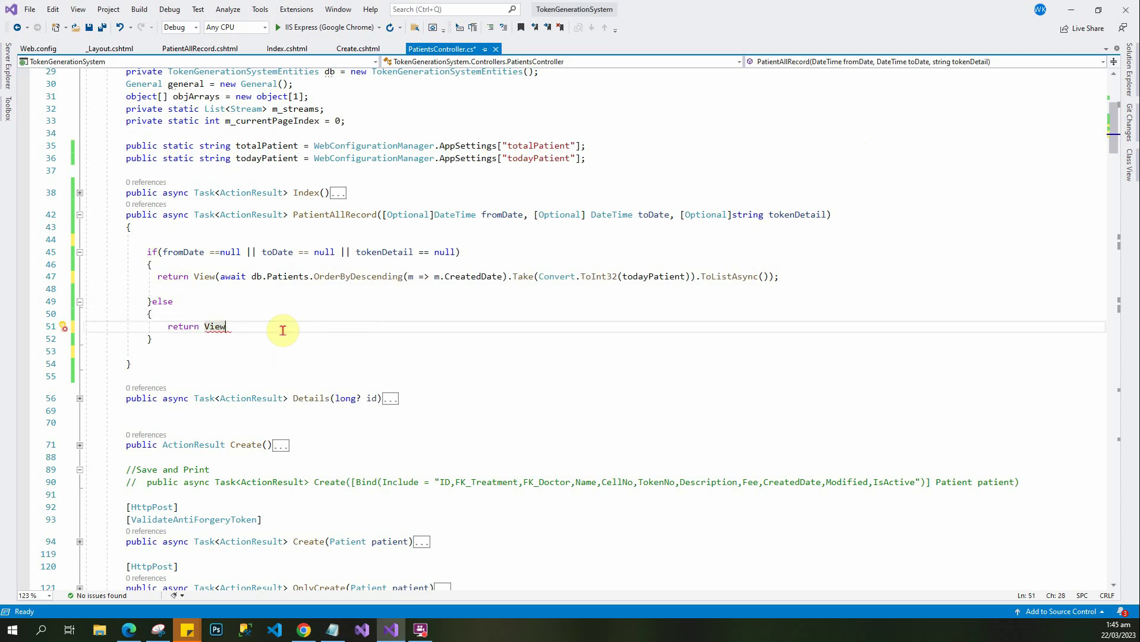
pyautogui.write('();')
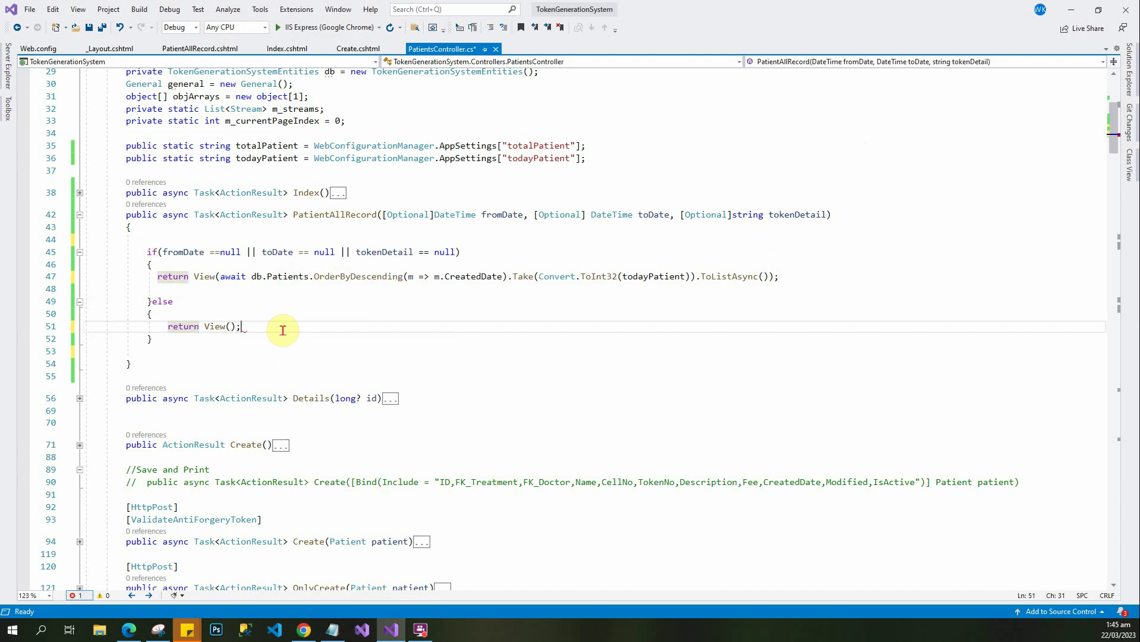
pyautogui.write('a')
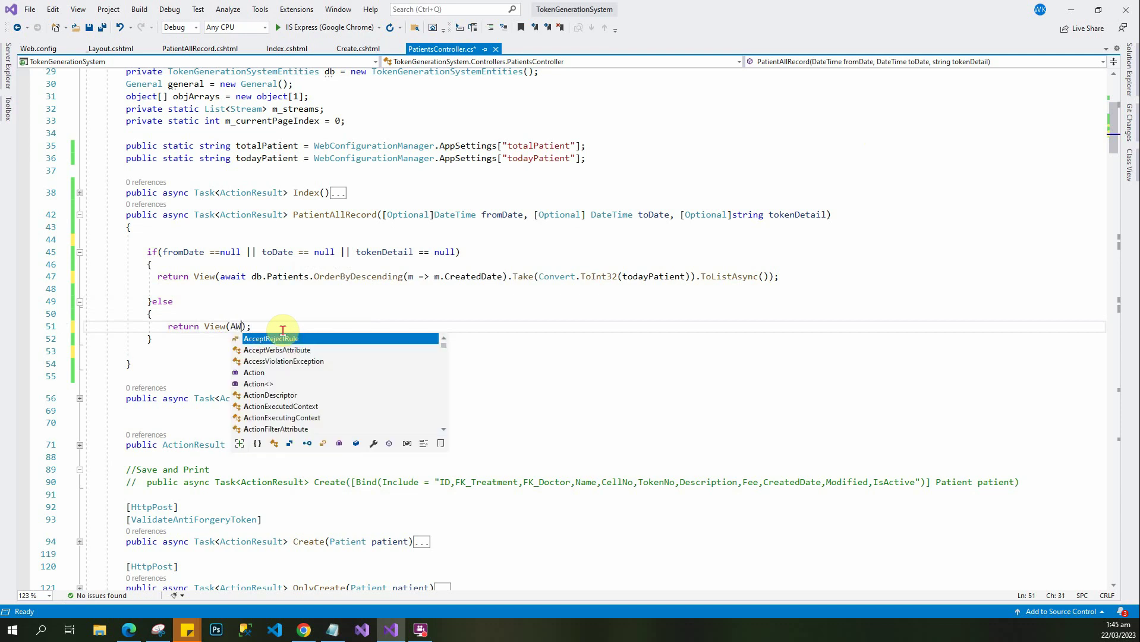
pyautogui.write('wait')
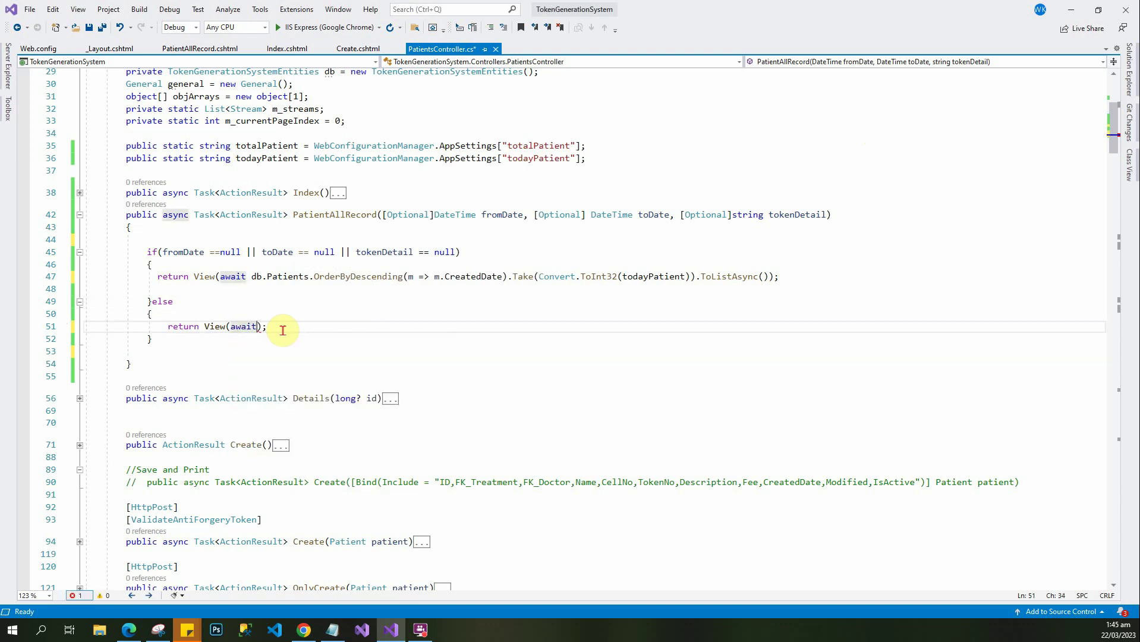
pyautogui.write(' DB')
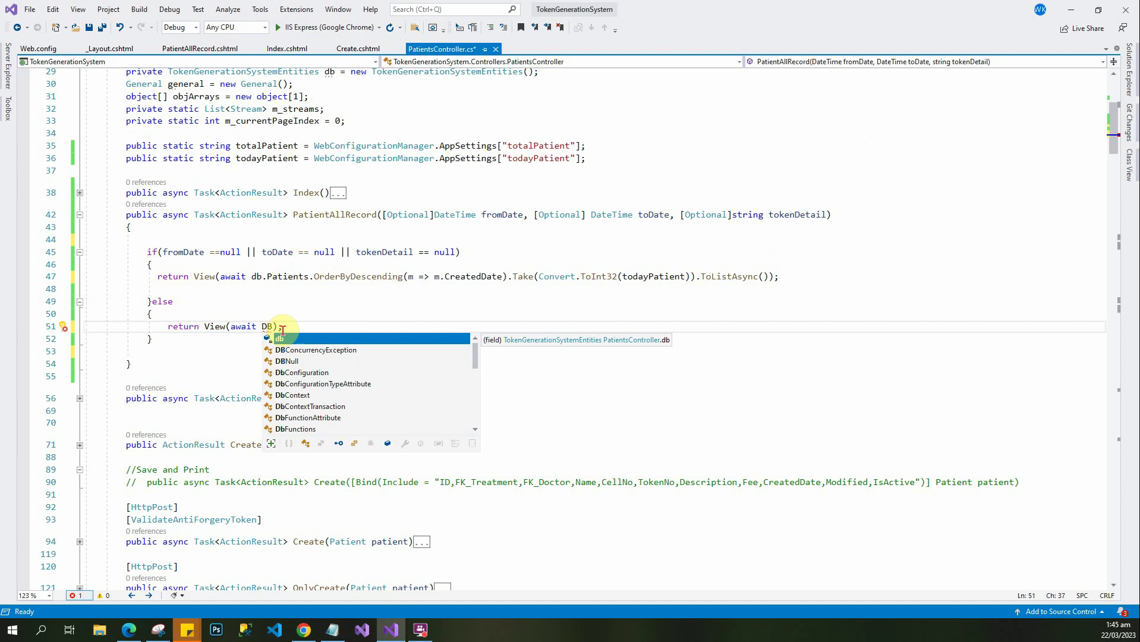
pyautogui.write('.')
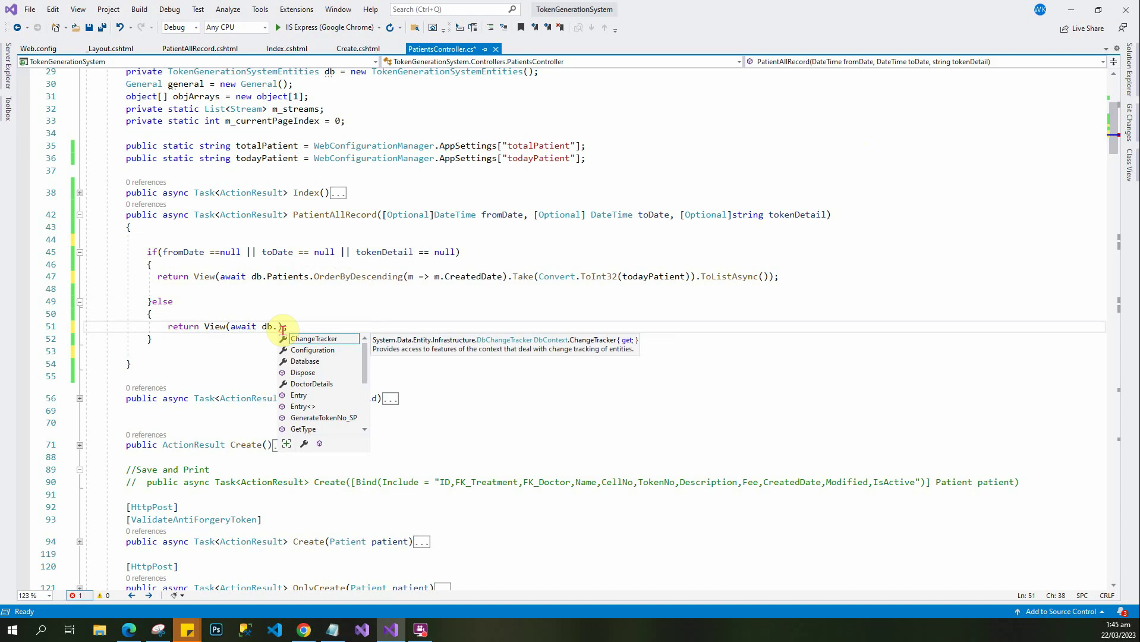
pyautogui.write('pat')
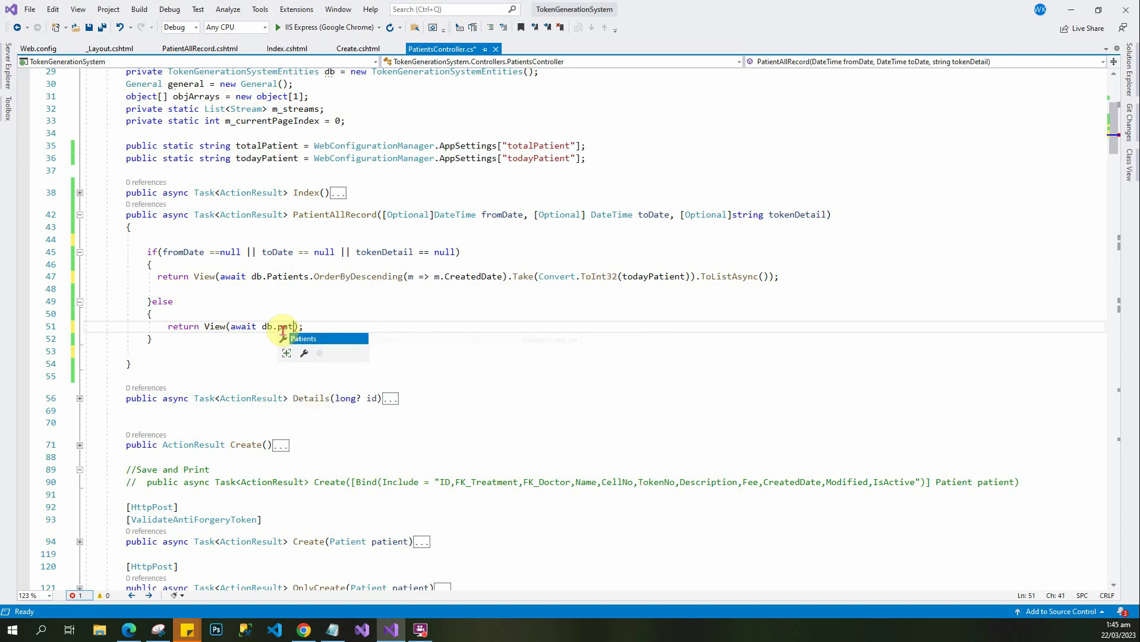
pyautogui.press('Tab')
pyautogui.write('.')
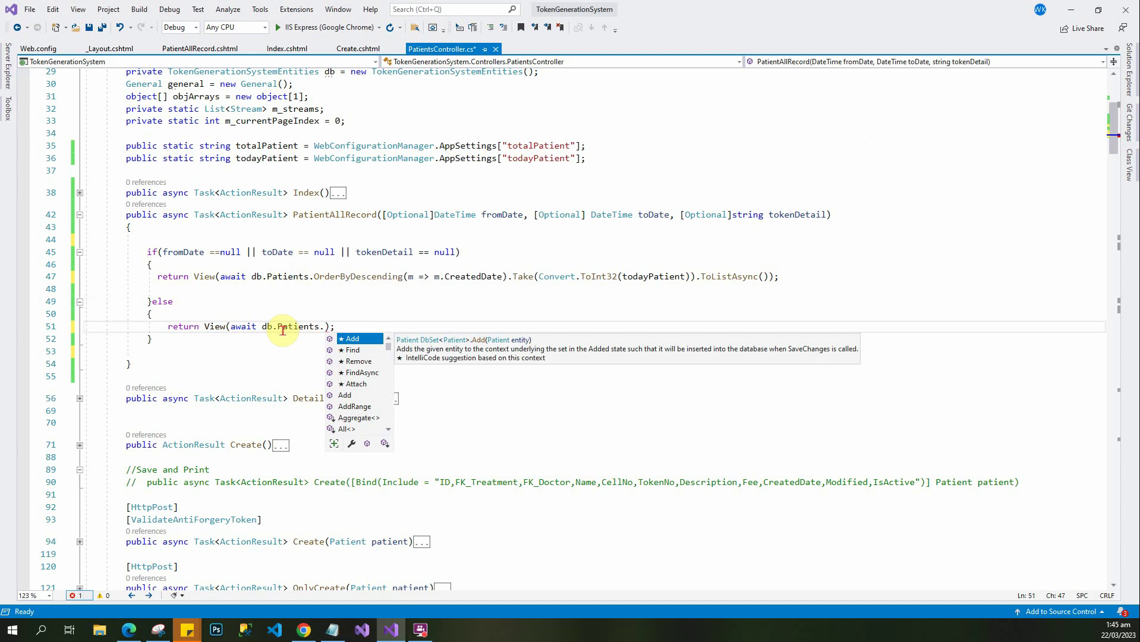
pyautogui.write('ord')
pyautogui.press('Down')
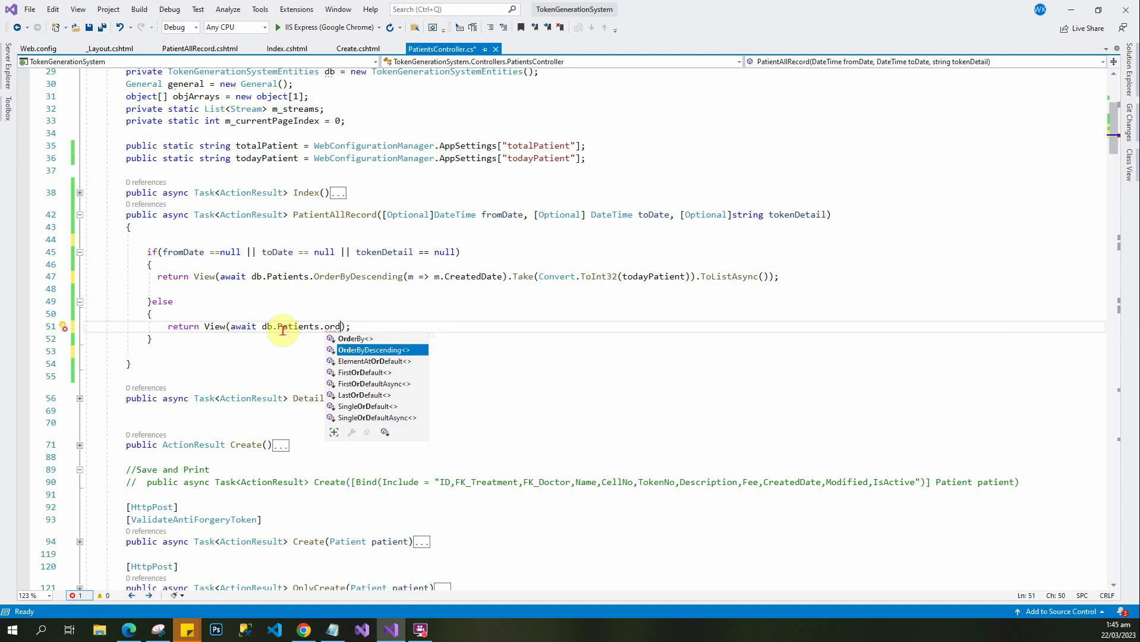
pyautogui.press('Tab')
pyautogui.write('(')
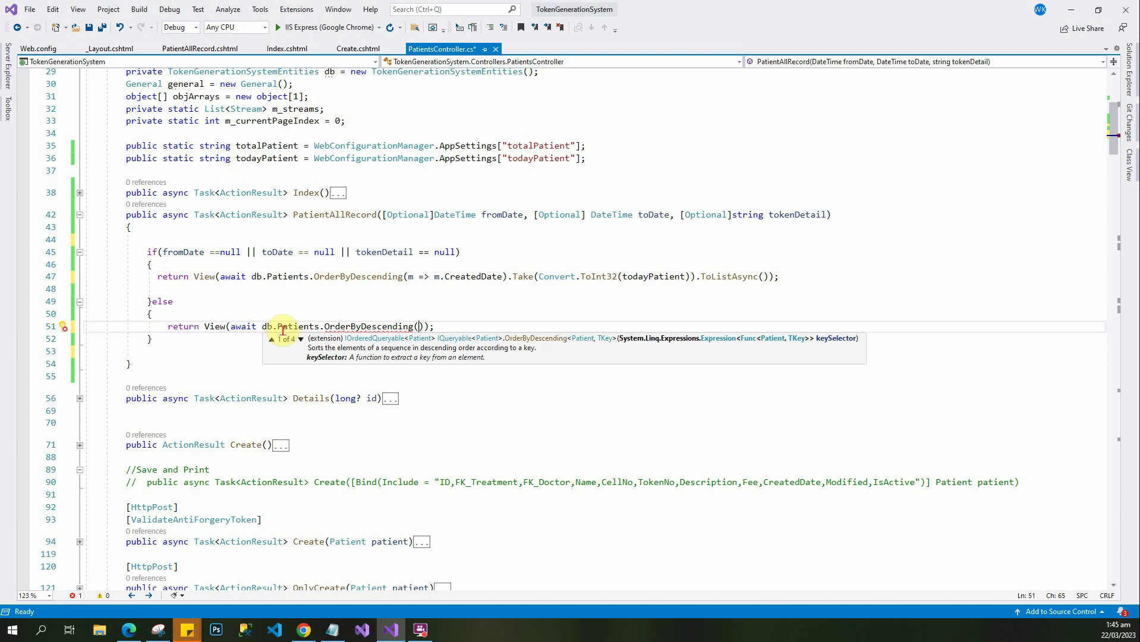
pyautogui.write('m')
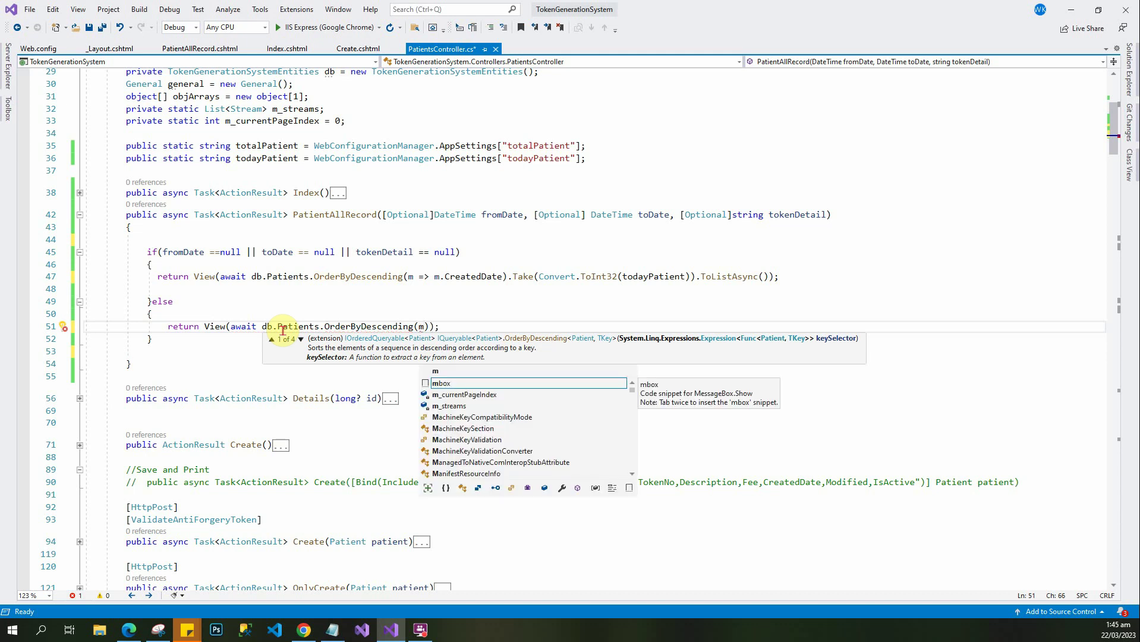
pyautogui.write('=>')
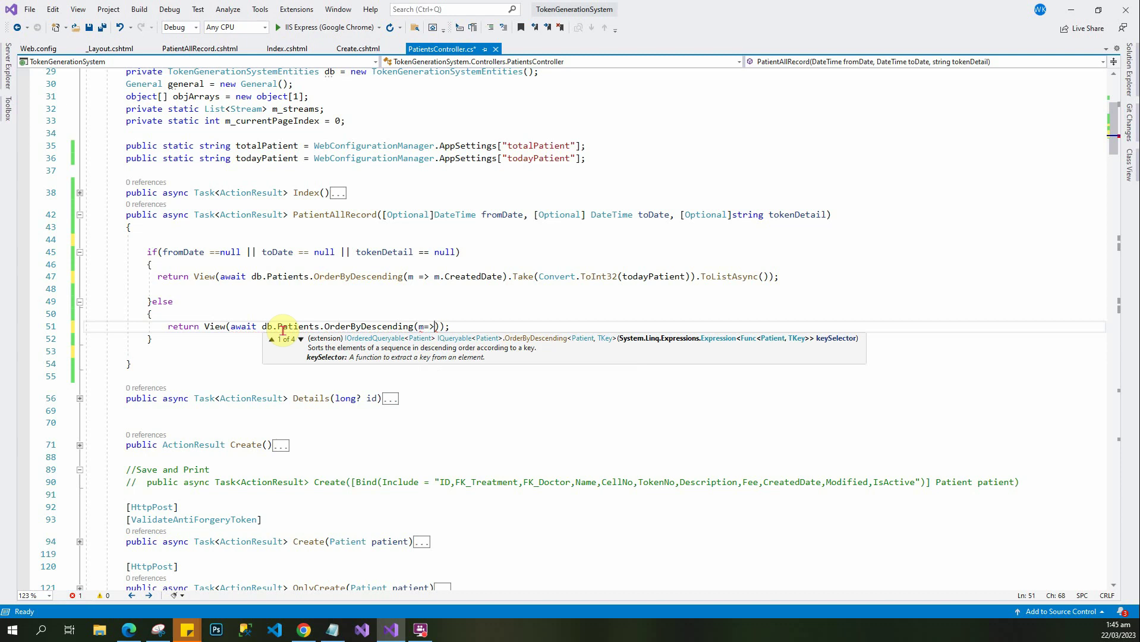
pyautogui.write('m')
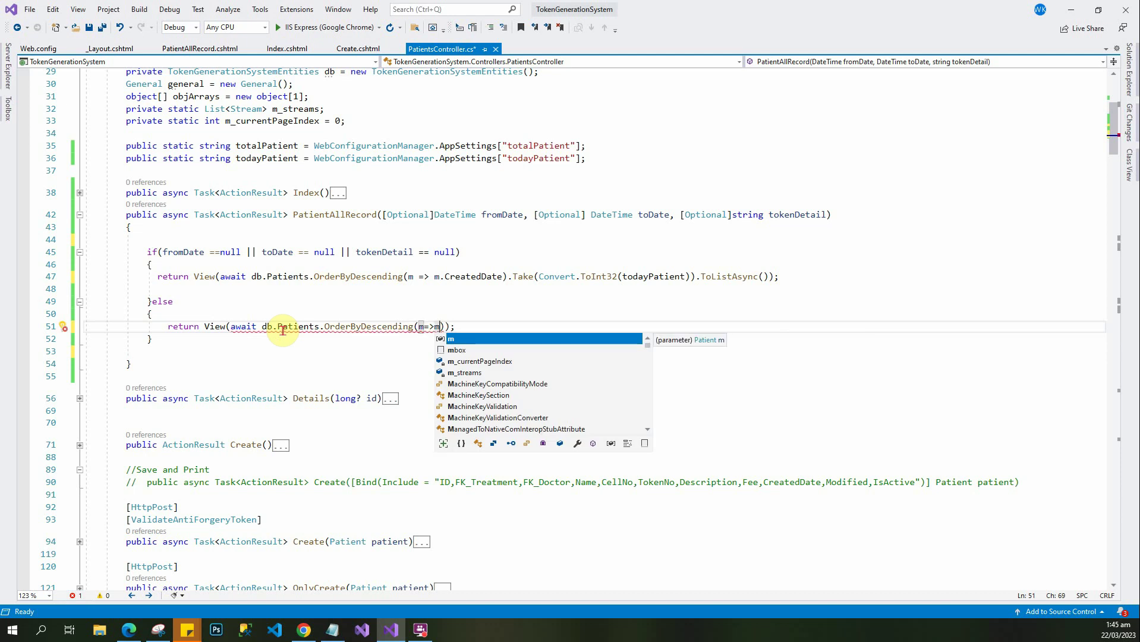
pyautogui.write('.')
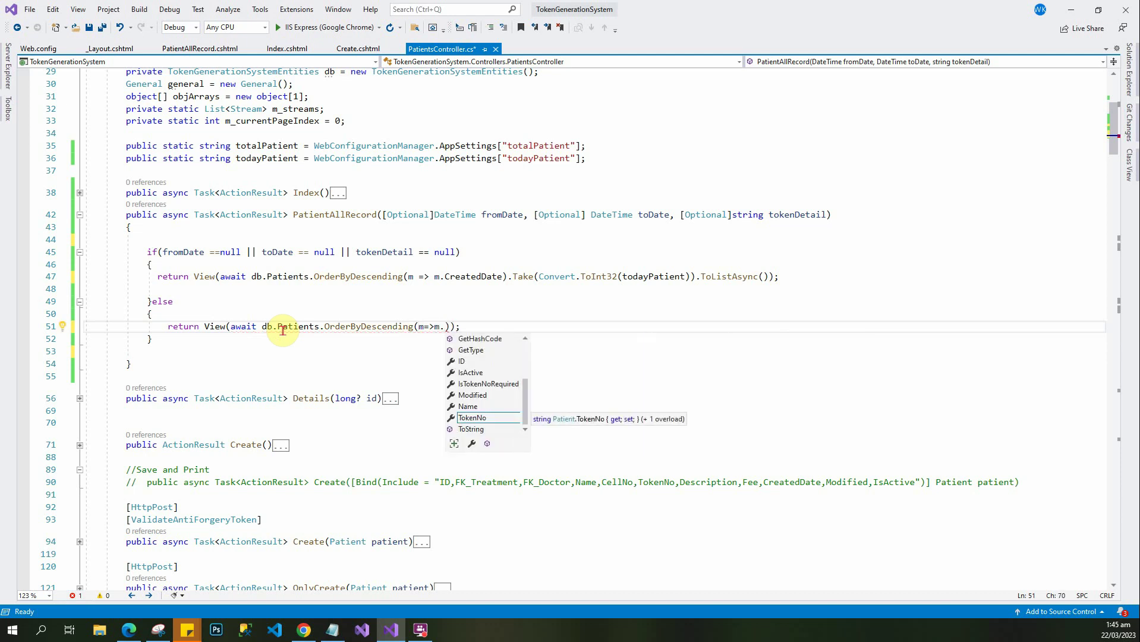
pyautogui.write('creat')
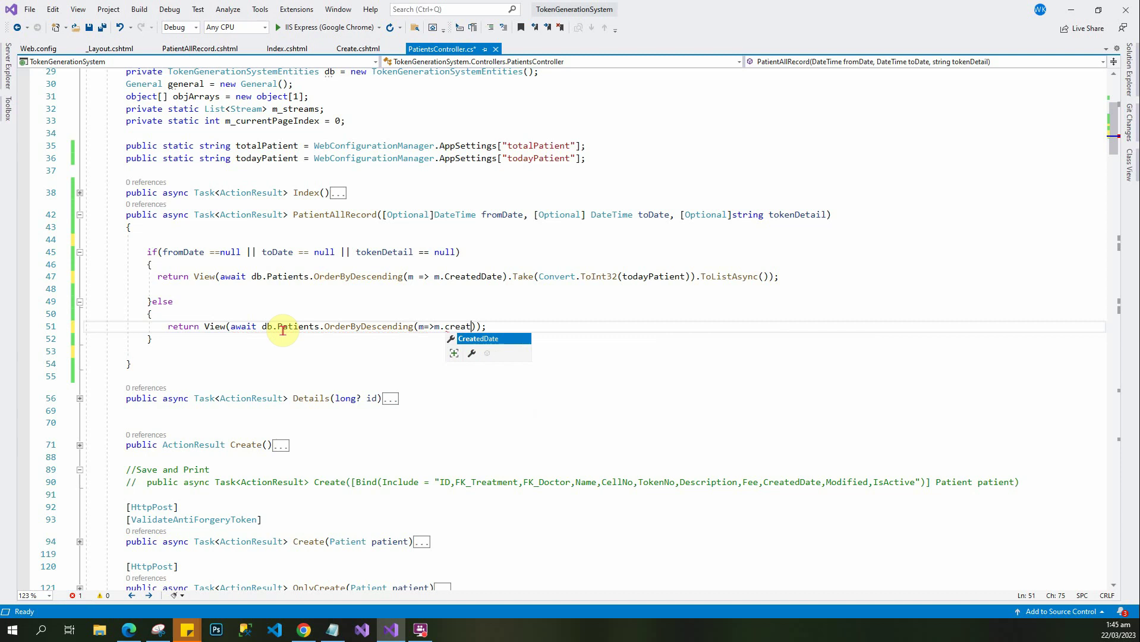
pyautogui.press('Tab')
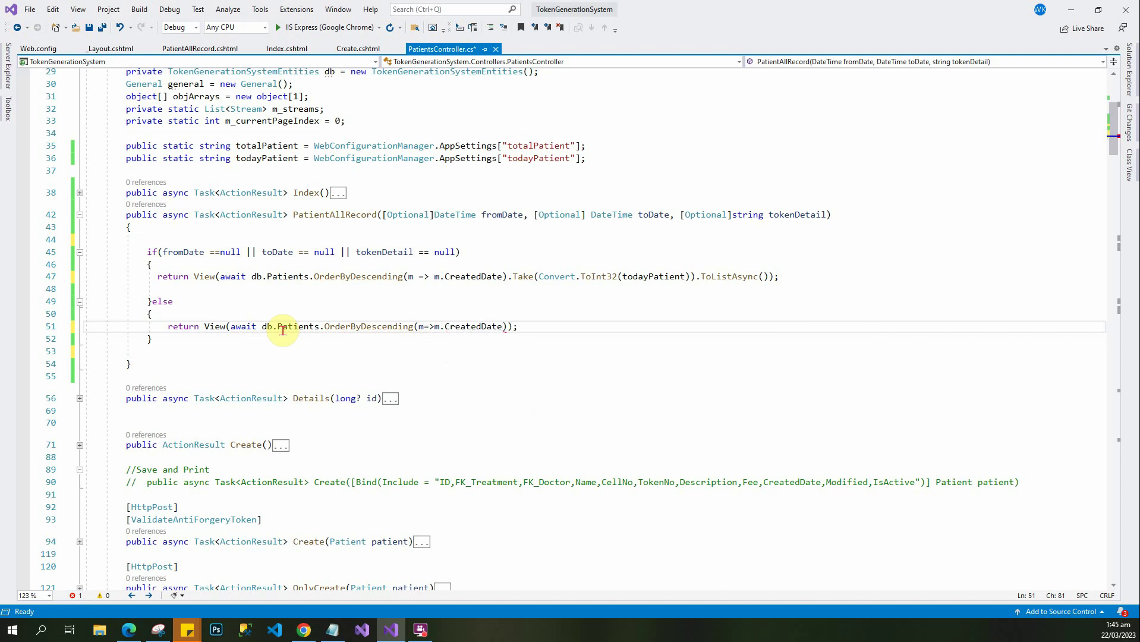
pyautogui.write(')')
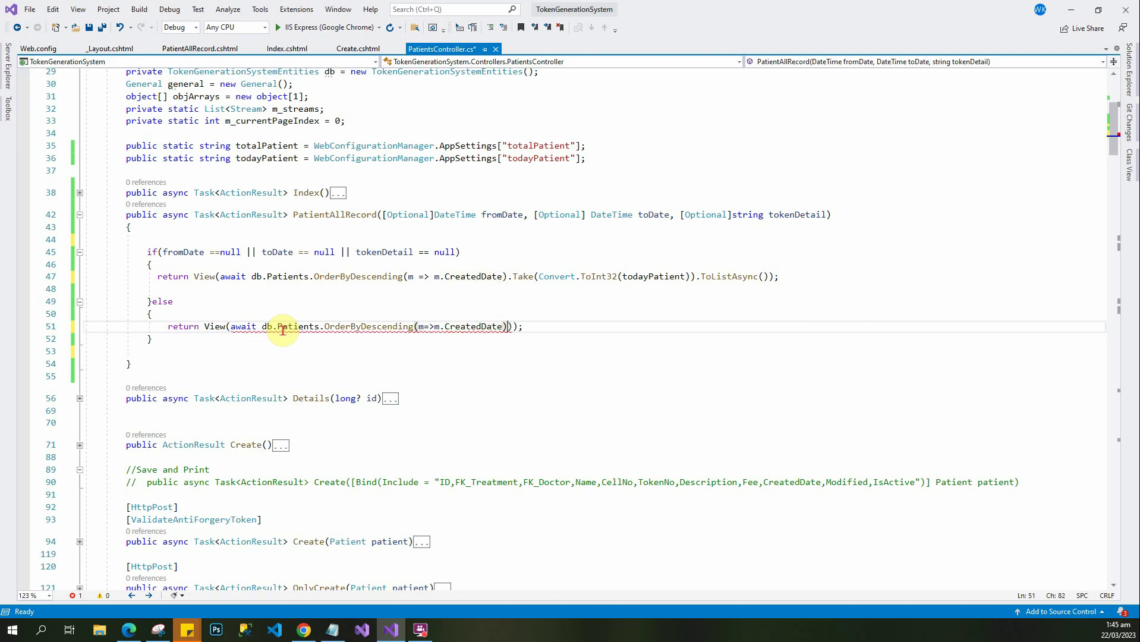
pyautogui.write('.')
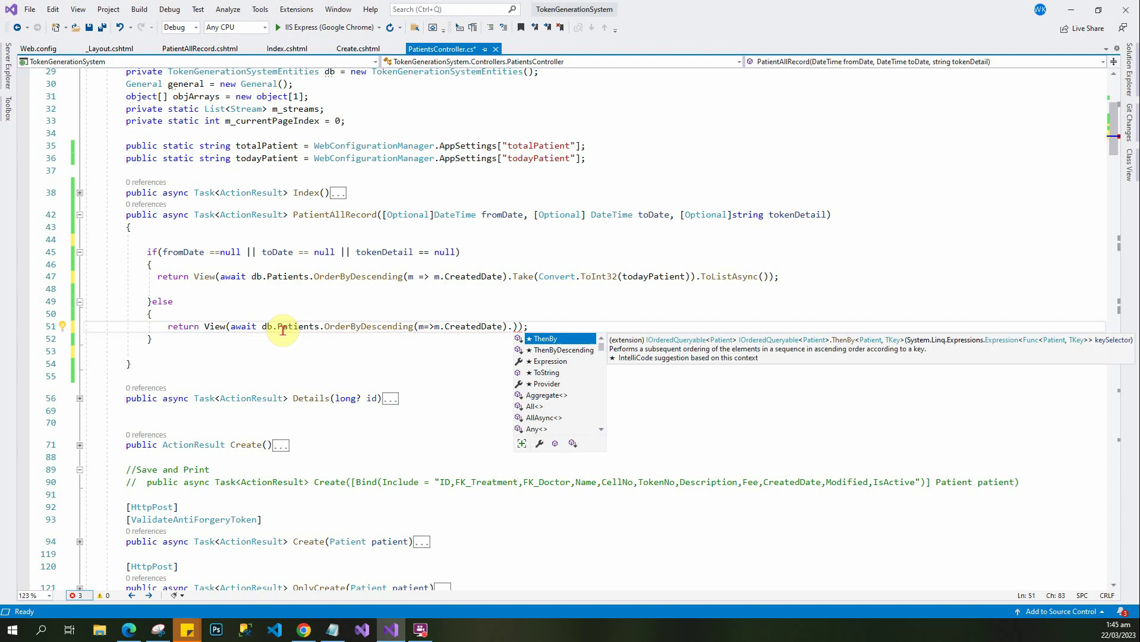
pyautogui.write('Where')
# Chain a Where filter containing m.CreatedDate==fromDate && onto the line 51 query.
pyautogui.press('Tab')
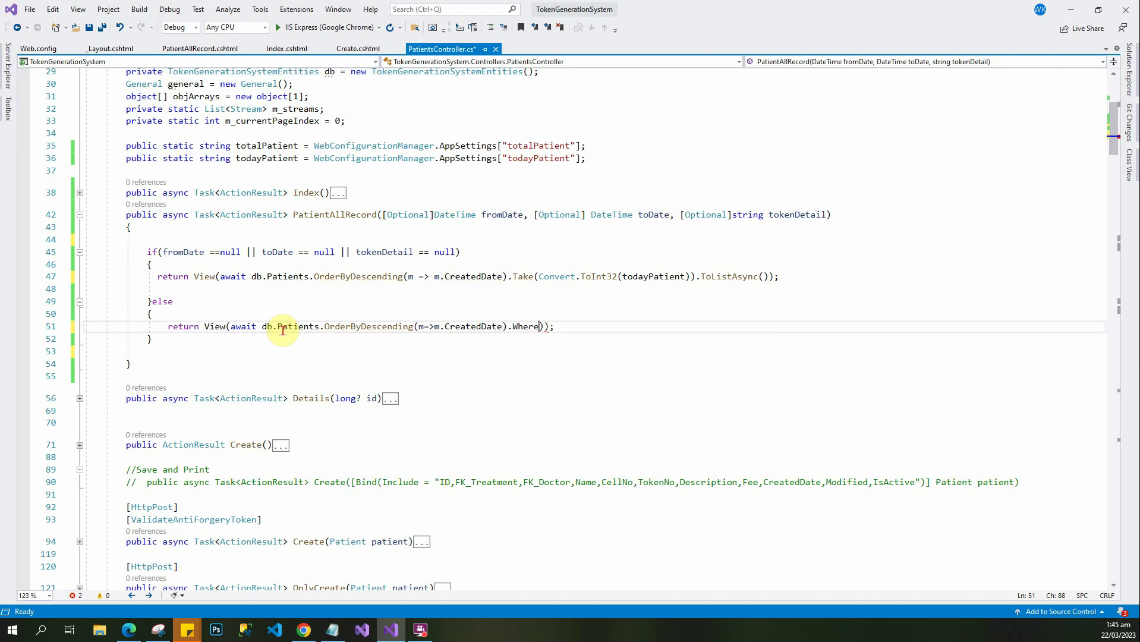
pyautogui.write('(')
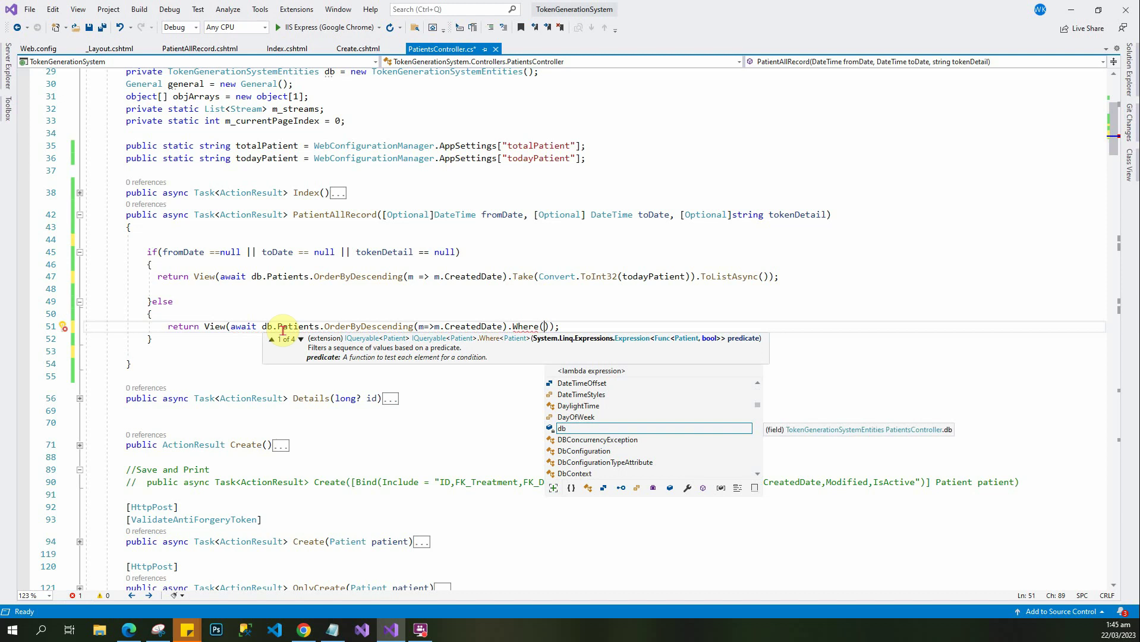
pyautogui.write('m')
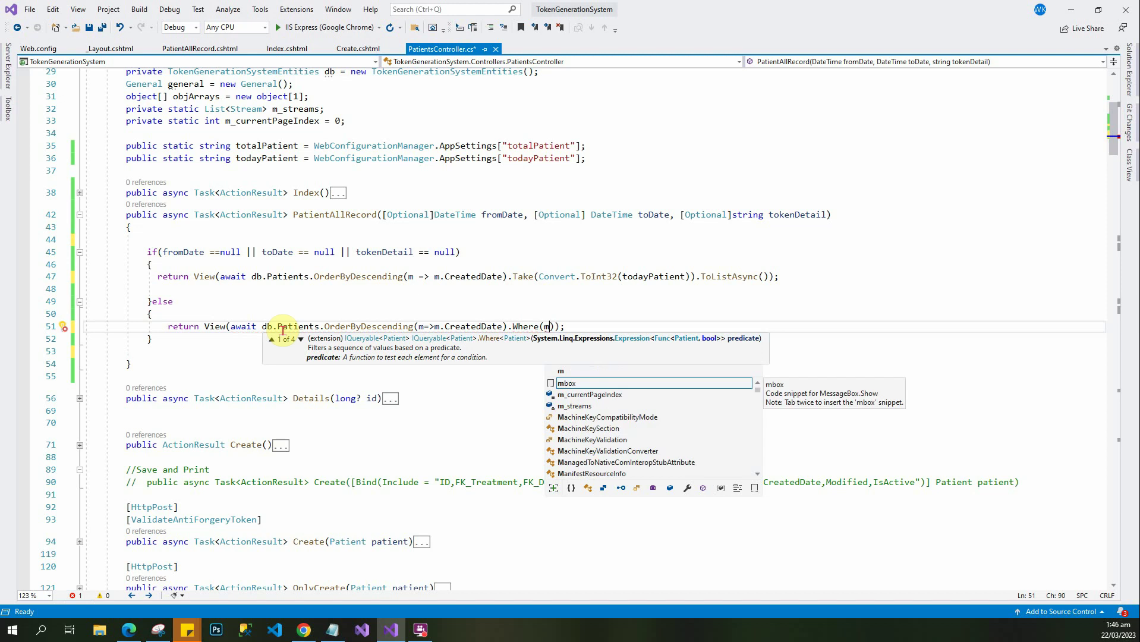
pyautogui.write('=>m')
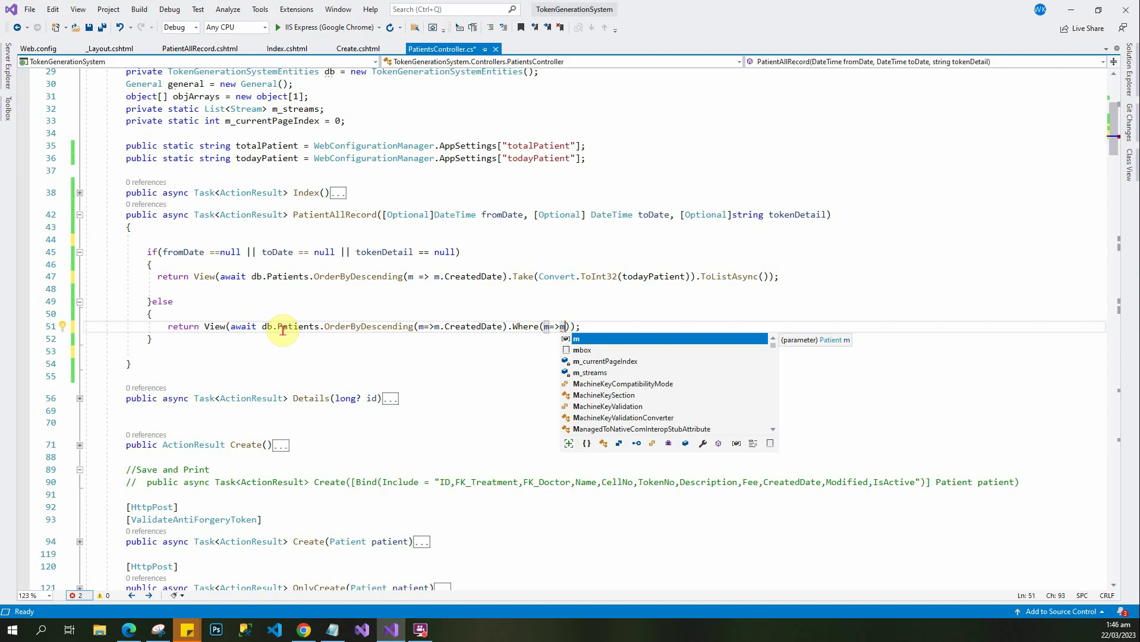
pyautogui.write('()')
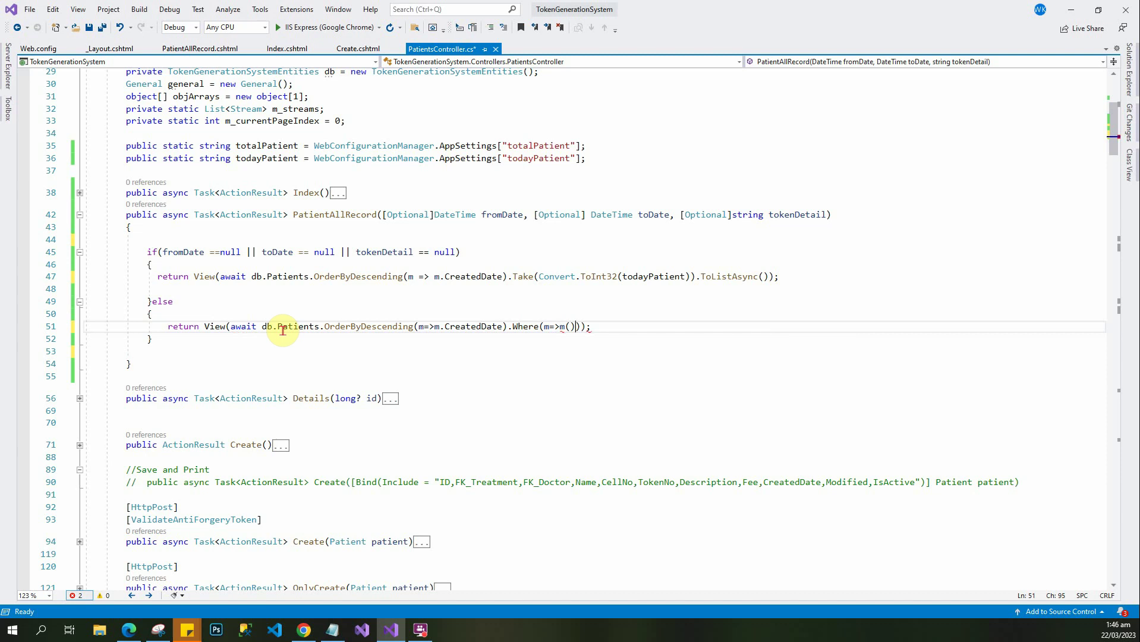
pyautogui.press('Left')
pyautogui.write('m')
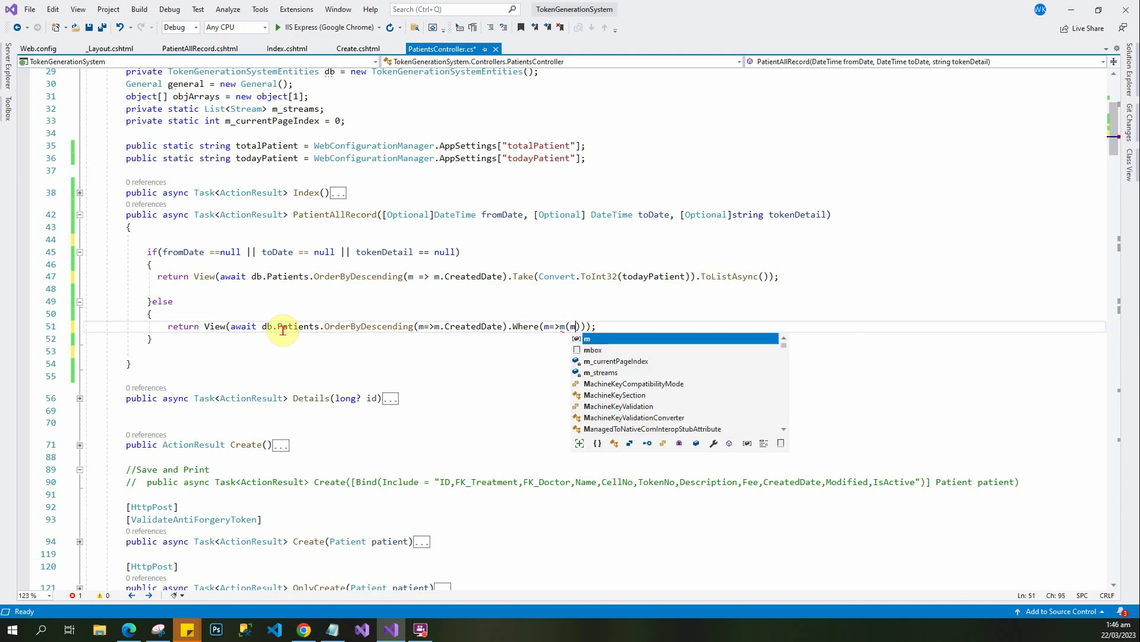
pyautogui.write('.cre')
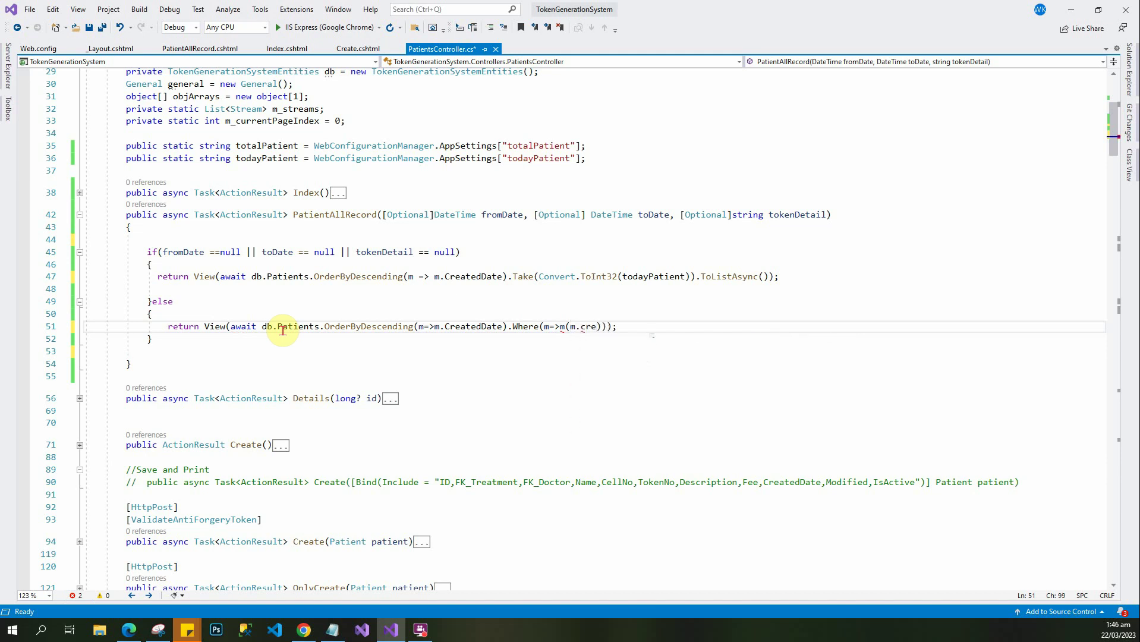
pyautogui.press('Tab')
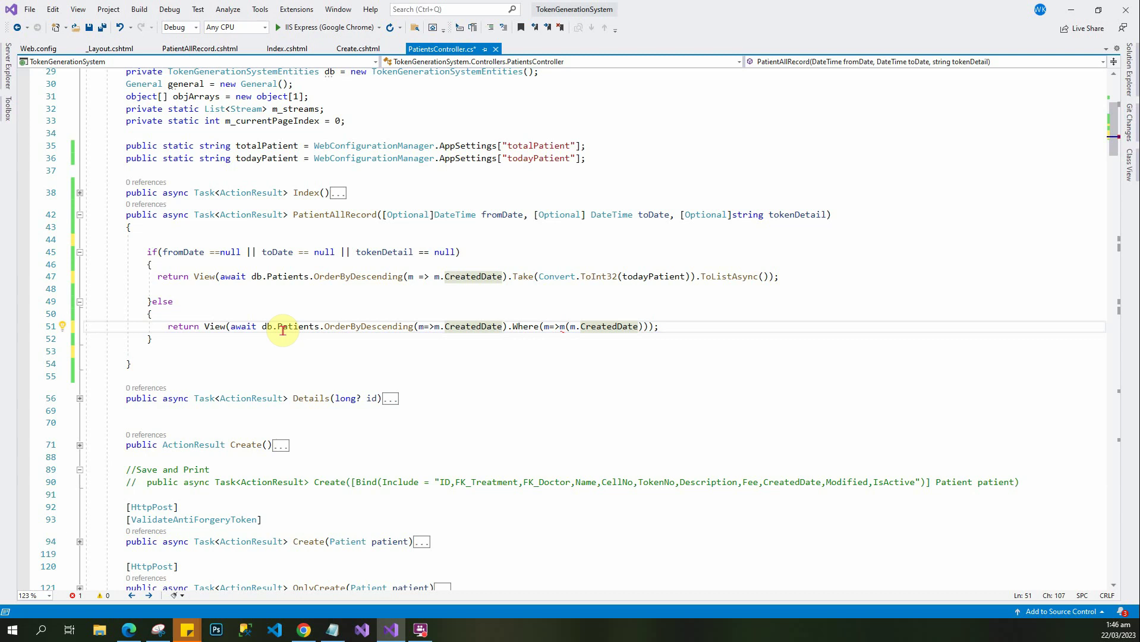
pyautogui.write('==')
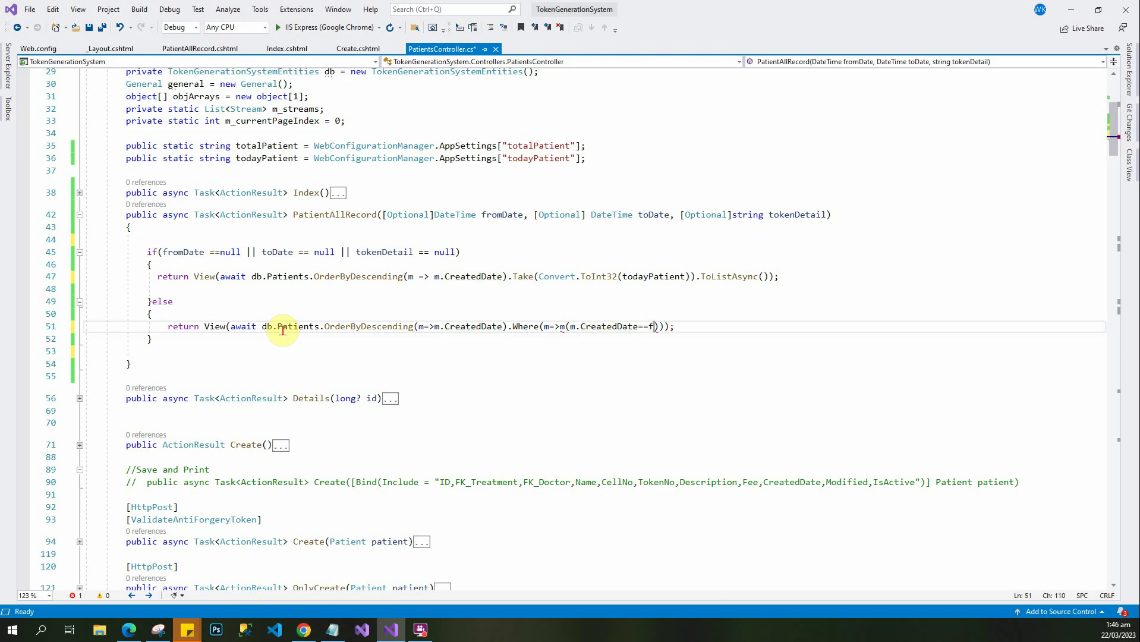
pyautogui.write('from')
pyautogui.press('Down')
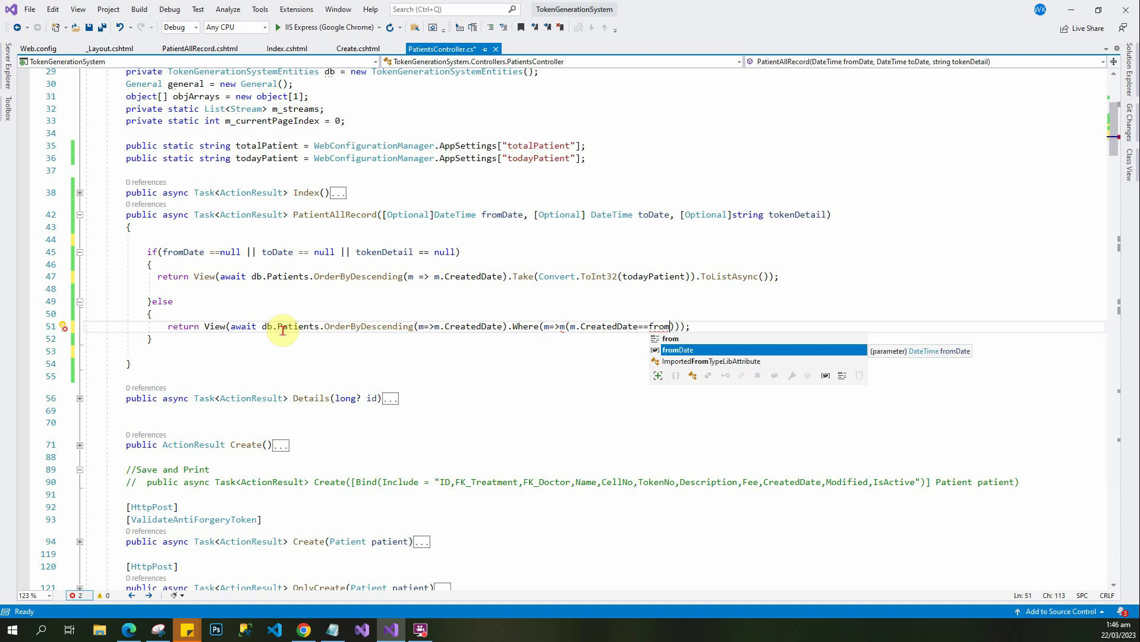
pyautogui.press('Tab')
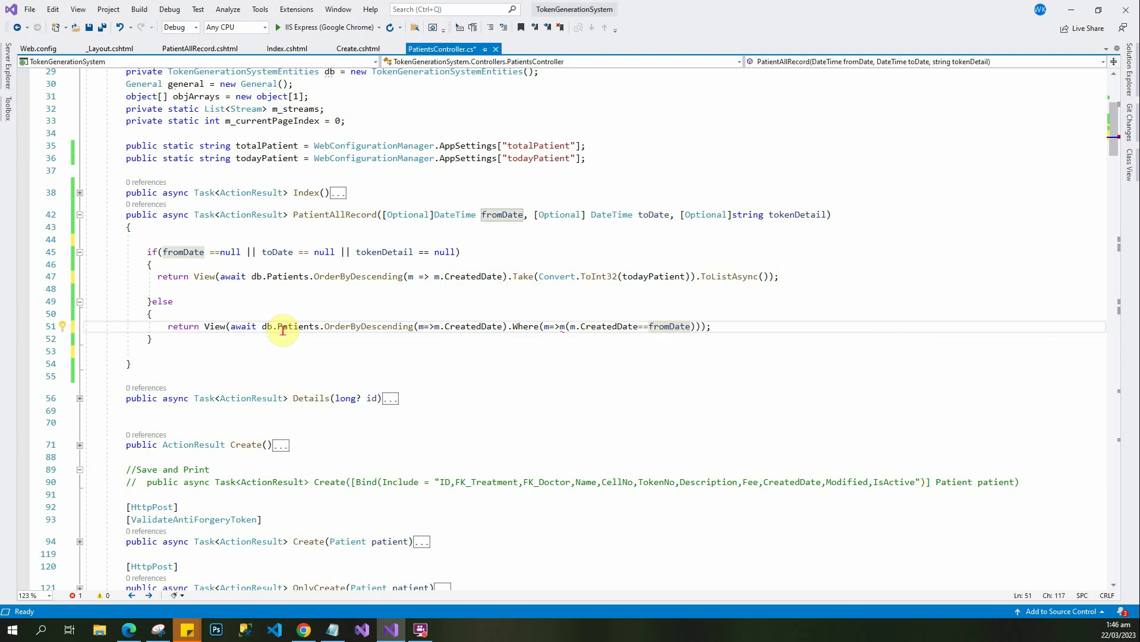
pyautogui.write('*')
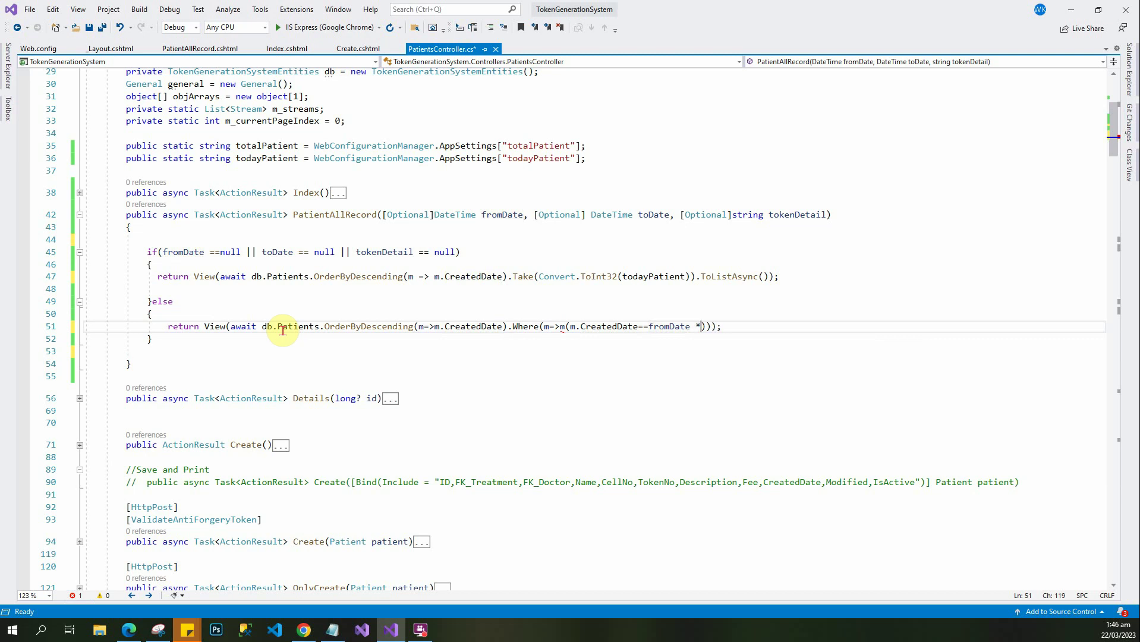
pyautogui.press('BackSpace')
pyautogui.write('&&')
# Copy the m.CreatedDate==fromDate condition and paste it after the &&.
pyautogui.press('Left')
pyautogui.press('Left')
pyautogui.press('Left')
pyautogui.hotkey('shift', 'Left')
pyautogui.hotkey('shift', 'Left')
pyautogui.hotkey('shift', 'Left')
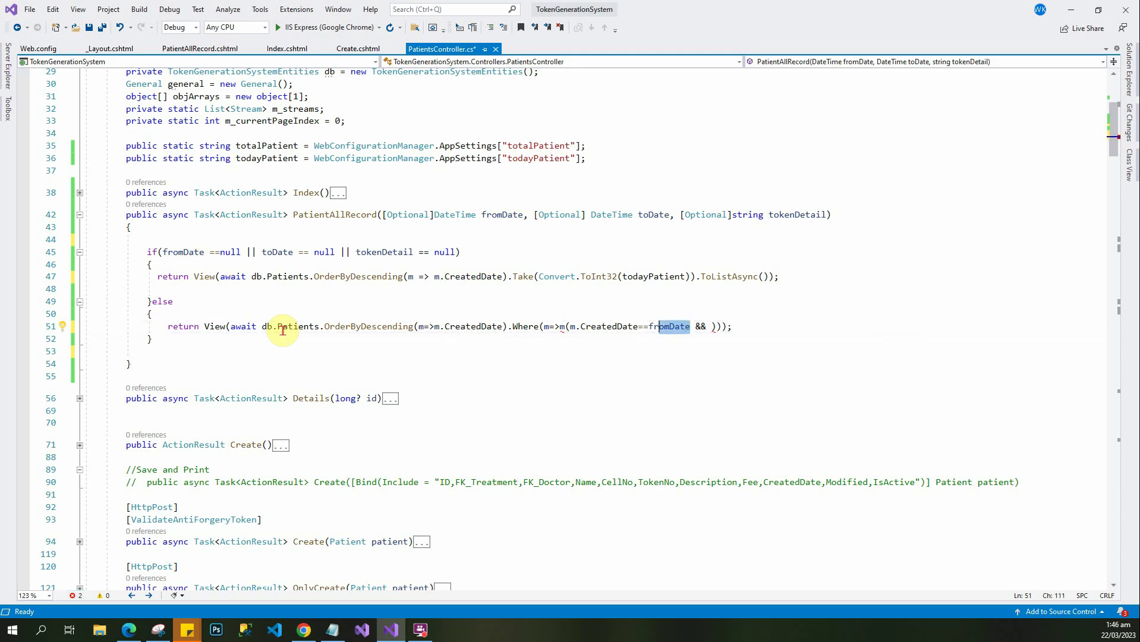
pyautogui.hotkey('shift', 'Left')
pyautogui.hotkey('shift', 'Left')
pyautogui.hotkey('shift', 'Left')
pyautogui.hotkey('shift', 'Left')
pyautogui.hotkey('shift', 'Left')
pyautogui.hotkey('shift', 'Left')
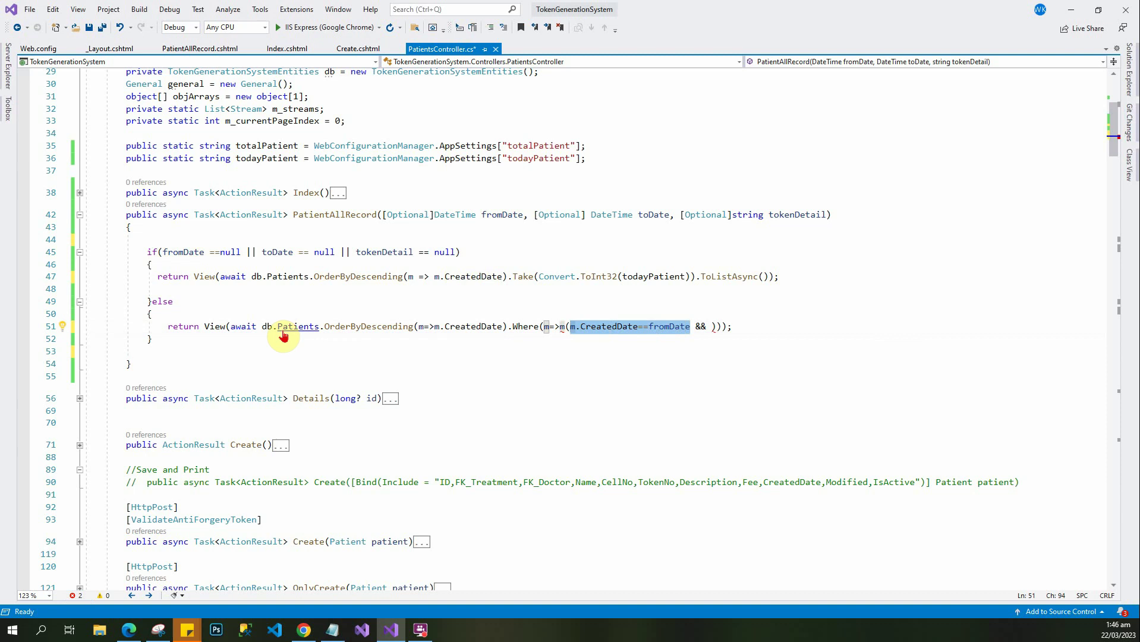
pyautogui.press('Right')
pyautogui.press('Right')
pyautogui.press('Right')
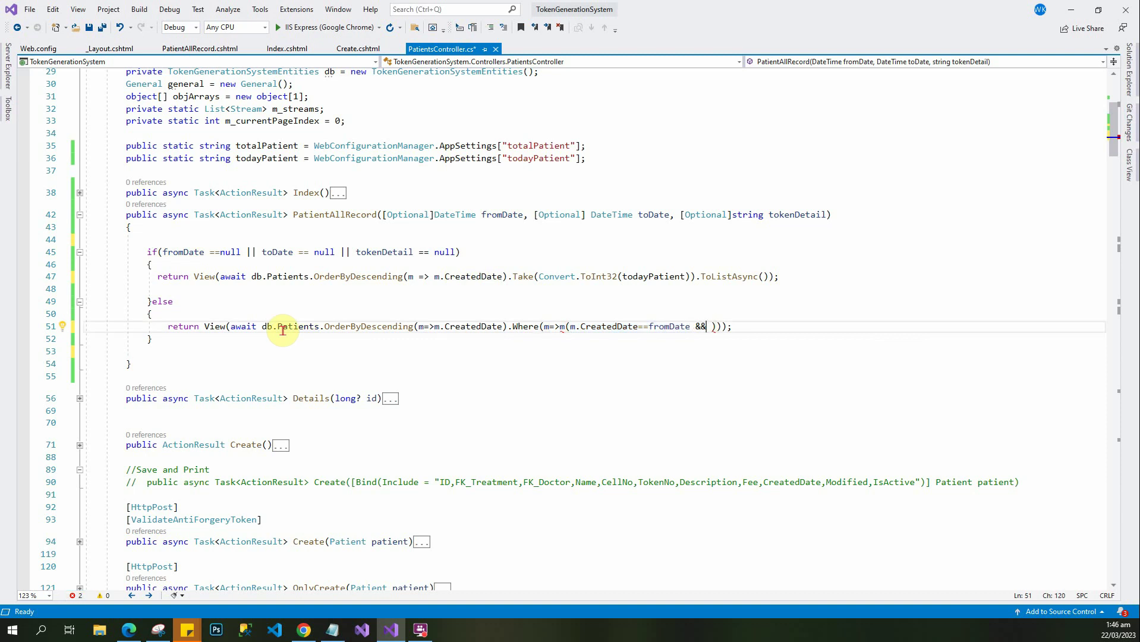
pyautogui.write('m.CreatedDate == fromDate')
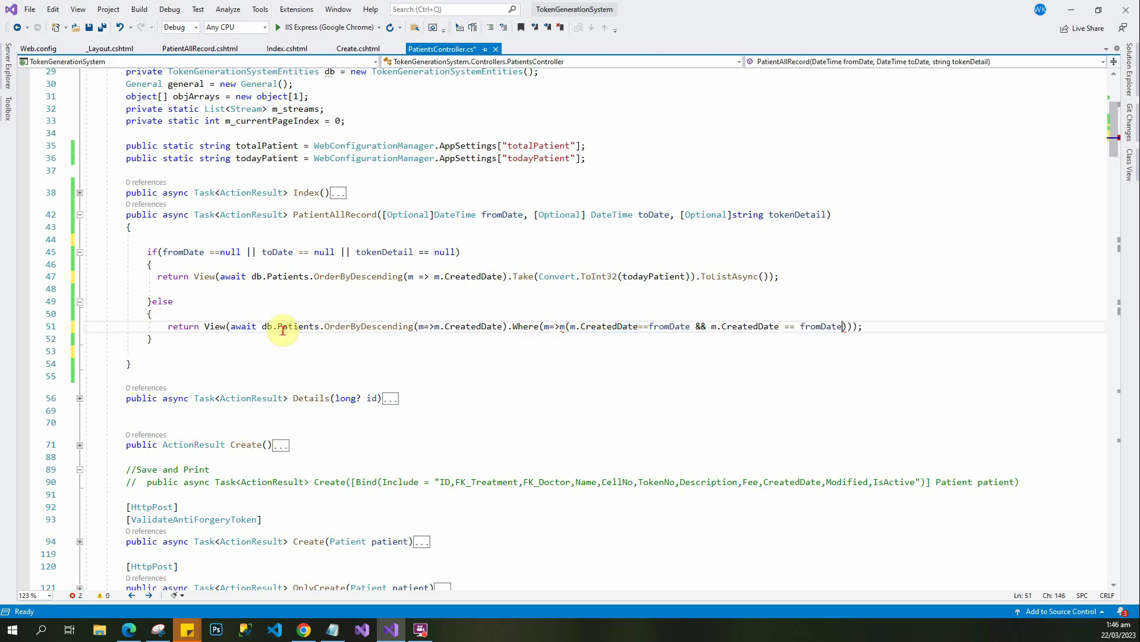
# Rename the copy's fromDate to todayPatient and append a third CreatedDate condition with &&.
pyautogui.press('Right')
pyautogui.hotkey('shift', 'Left')
pyautogui.hotkey('shift', 'Left')
pyautogui.hotkey('shift', 'Left')
pyautogui.hotkey('shift', 'Left')
pyautogui.hotkey('shift', 'Left')
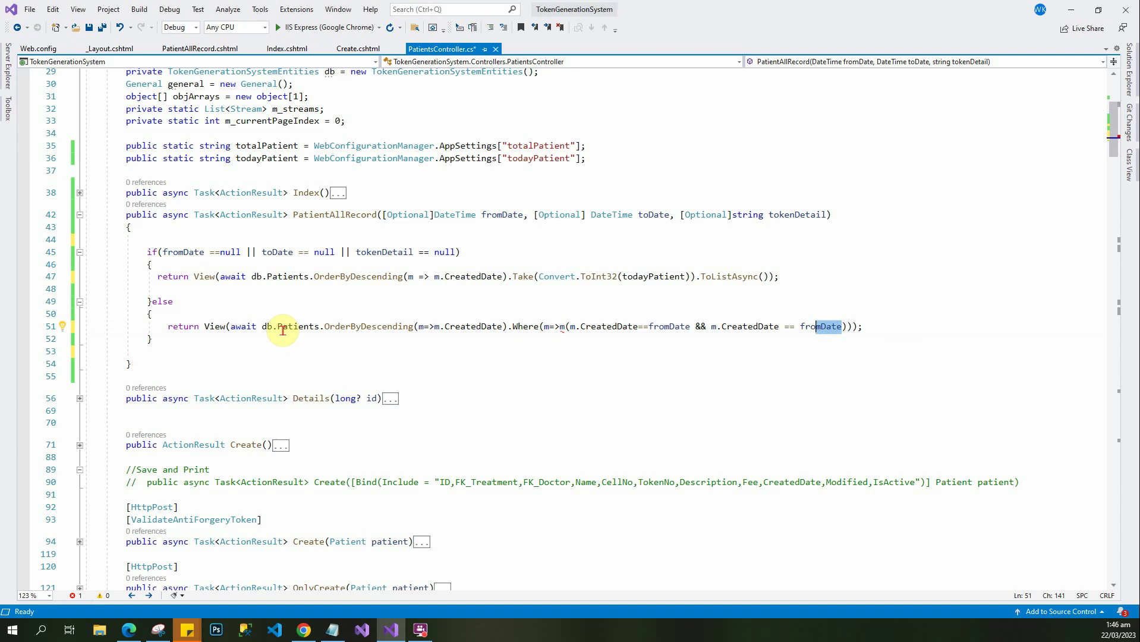
pyautogui.hotkey('shift', 'Left')
pyautogui.hotkey('shift', 'Left')
pyautogui.hotkey('shift', 'Left')
pyautogui.write('todayPatient')
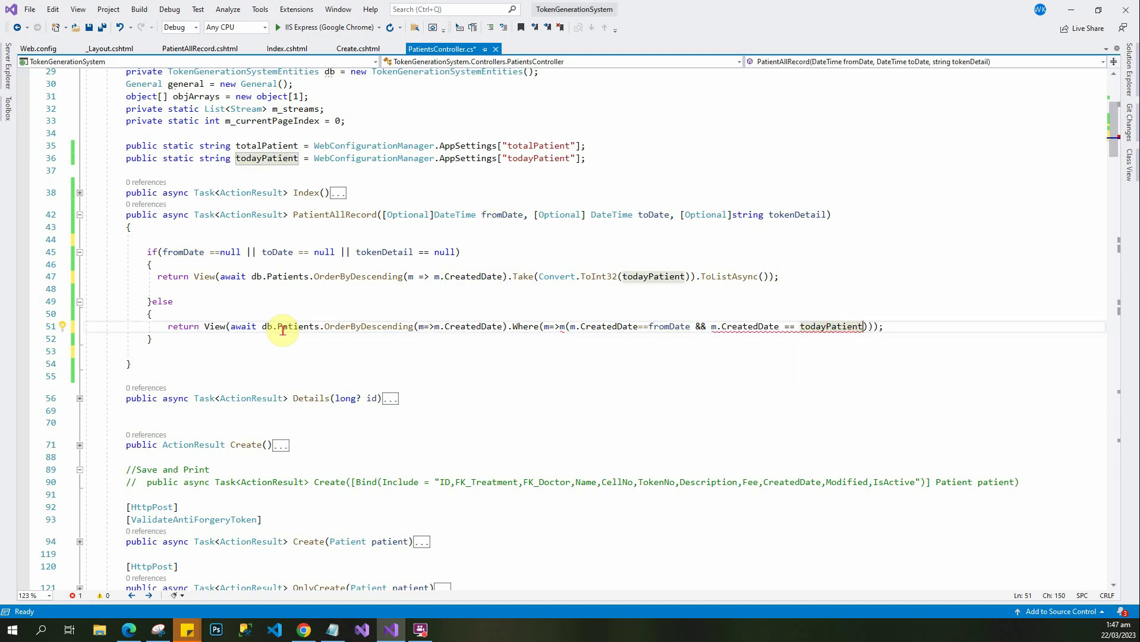
pyautogui.write('m.CreatedDate == fromDate')
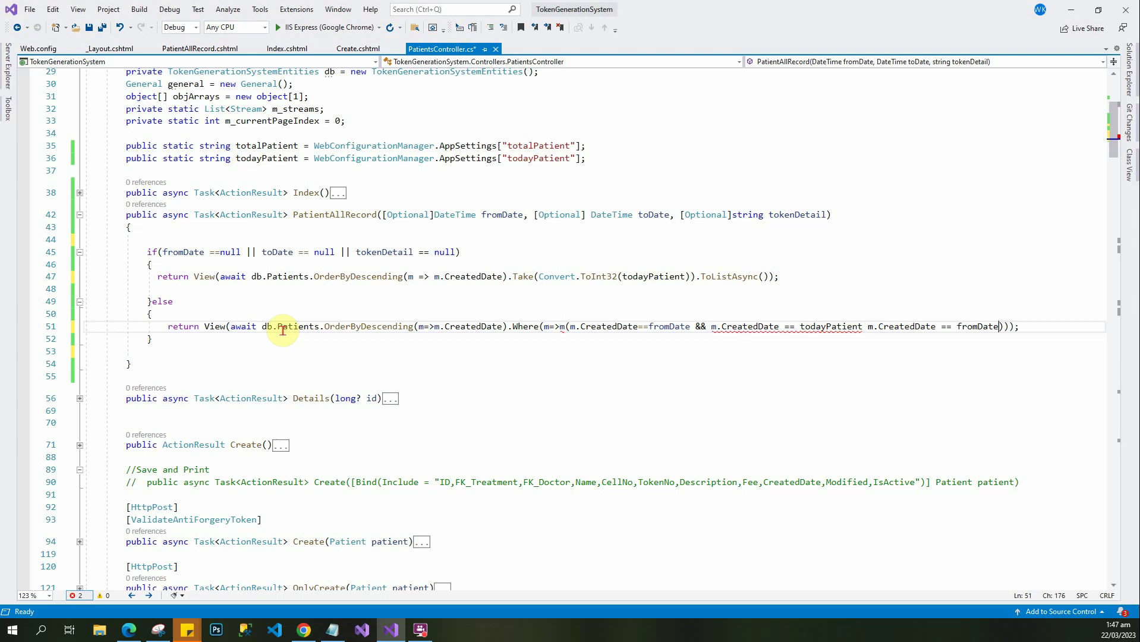
pyautogui.press('Left')
pyautogui.press('Left')
pyautogui.press('Left')
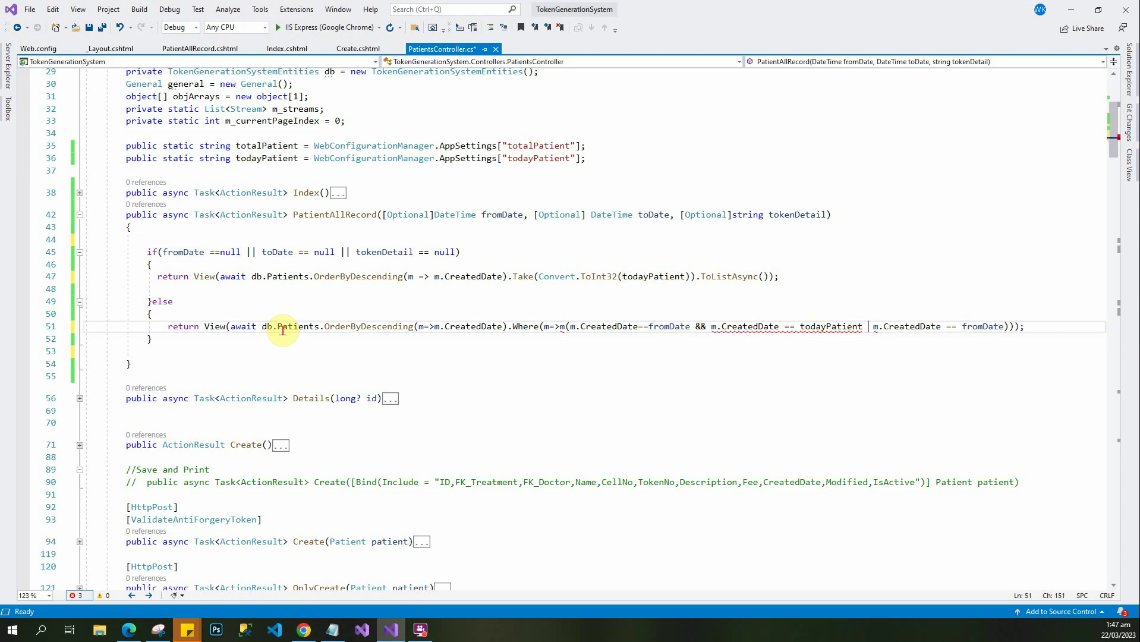
pyautogui.write('&&')
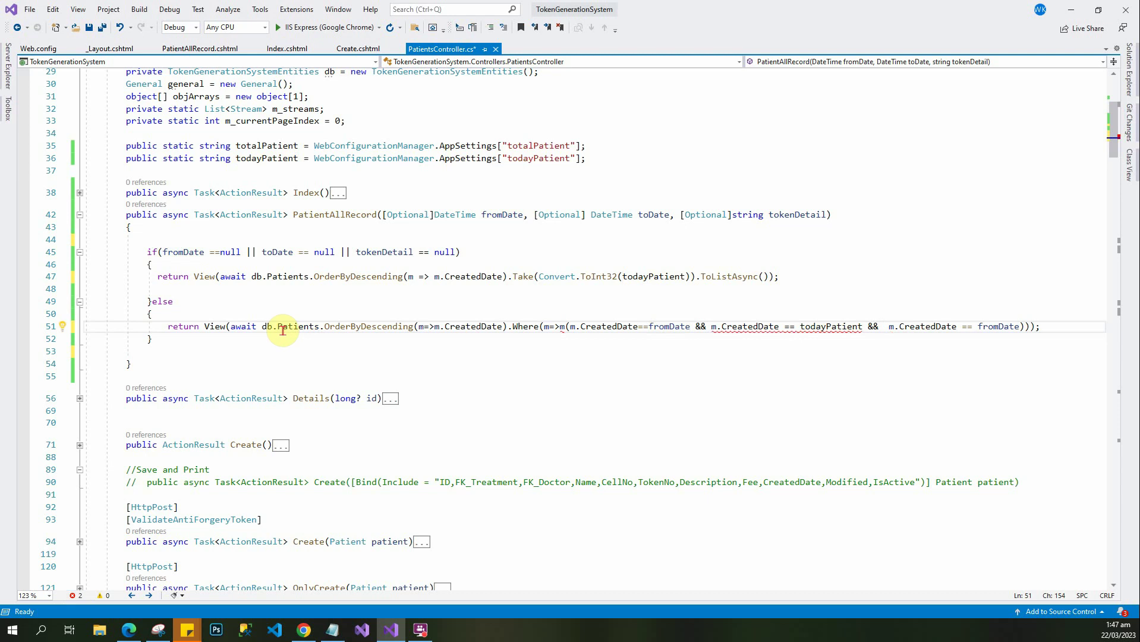
pyautogui.press('Right')
pyautogui.press('Right')
pyautogui.press('BackSpace')
pyautogui.press('Right')
pyautogui.press('Right')
pyautogui.press('Right')
pyautogui.press('Right')
pyautogui.press('Right')
pyautogui.press('Right')
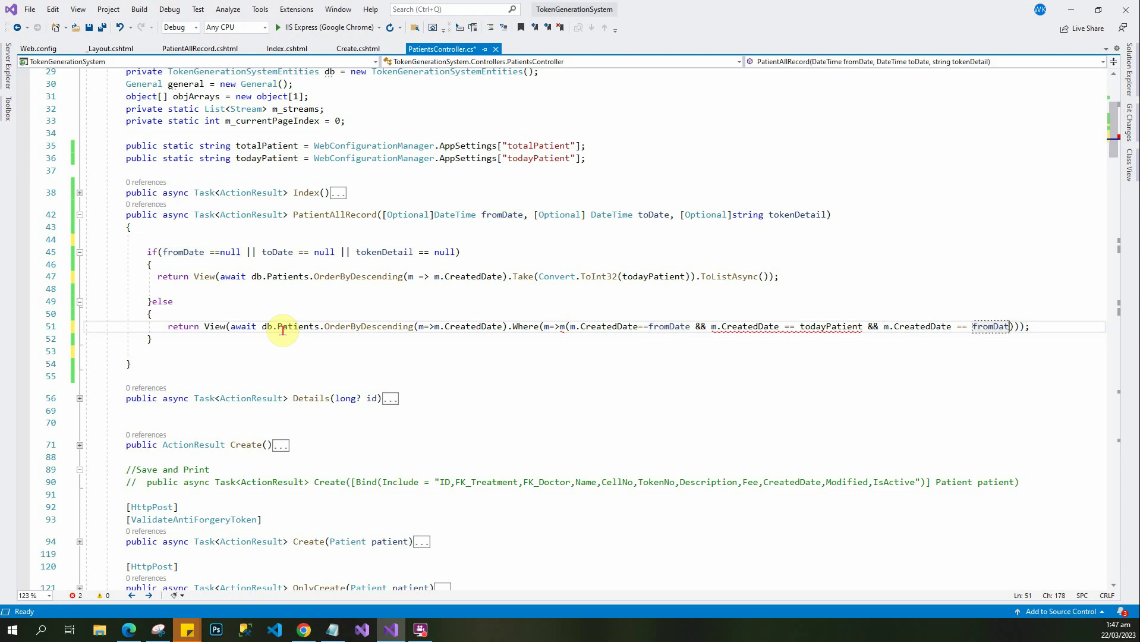
# Turn the third condition into m.TokenNo==tokenDetail.
pyautogui.press('BackSpace')
pyautogui.press('BackSpace')
pyautogui.press('BackSpace')
pyautogui.press('BackSpace')
pyautogui.press('BackSpace')
pyautogui.press('BackSpace')
pyautogui.press('BackSpace')
pyautogui.press('BackSpace')
pyautogui.press('BackSpace')
pyautogui.press('BackSpace')
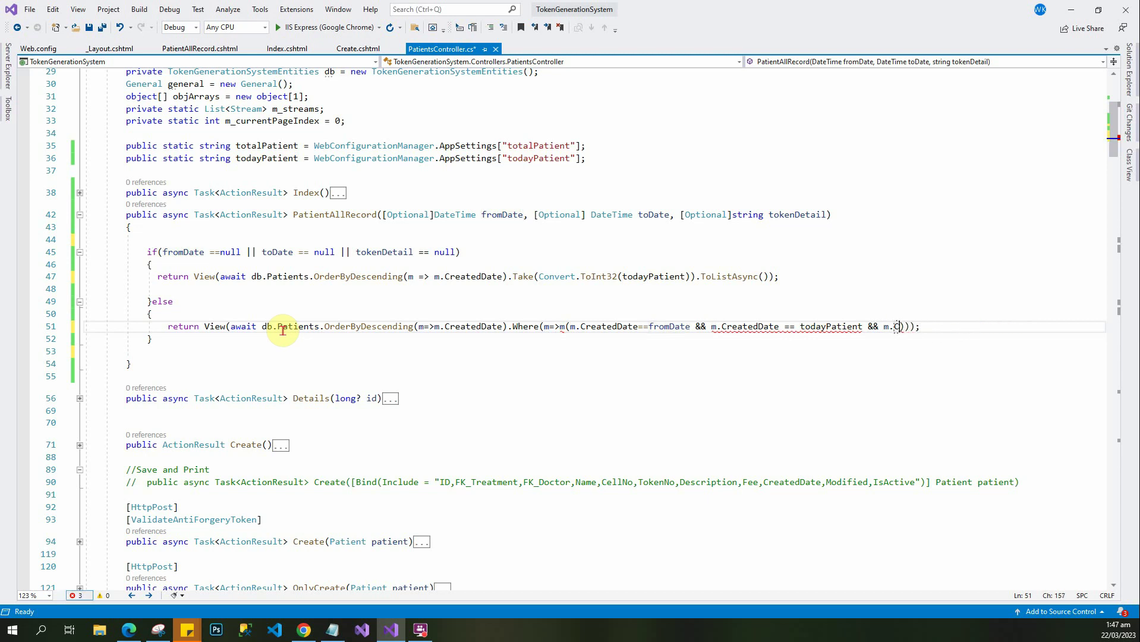
pyautogui.press('BackSpace')
pyautogui.press('BackSpace')
pyautogui.press('BackSpace')
pyautogui.write('.')
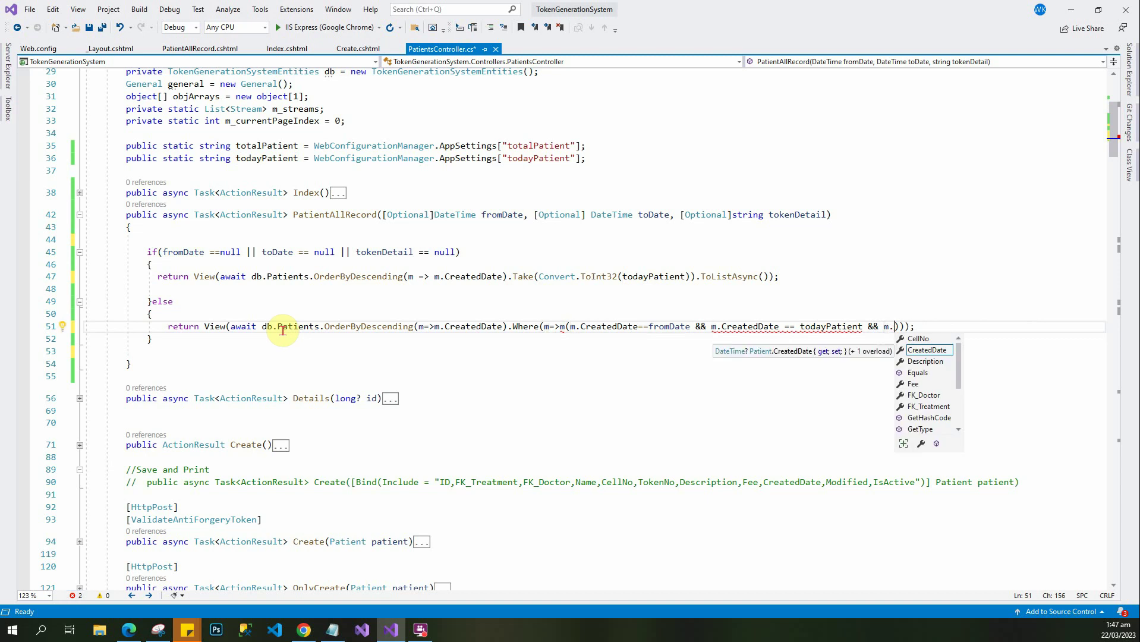
pyautogui.write('to')
pyautogui.press('Tab')
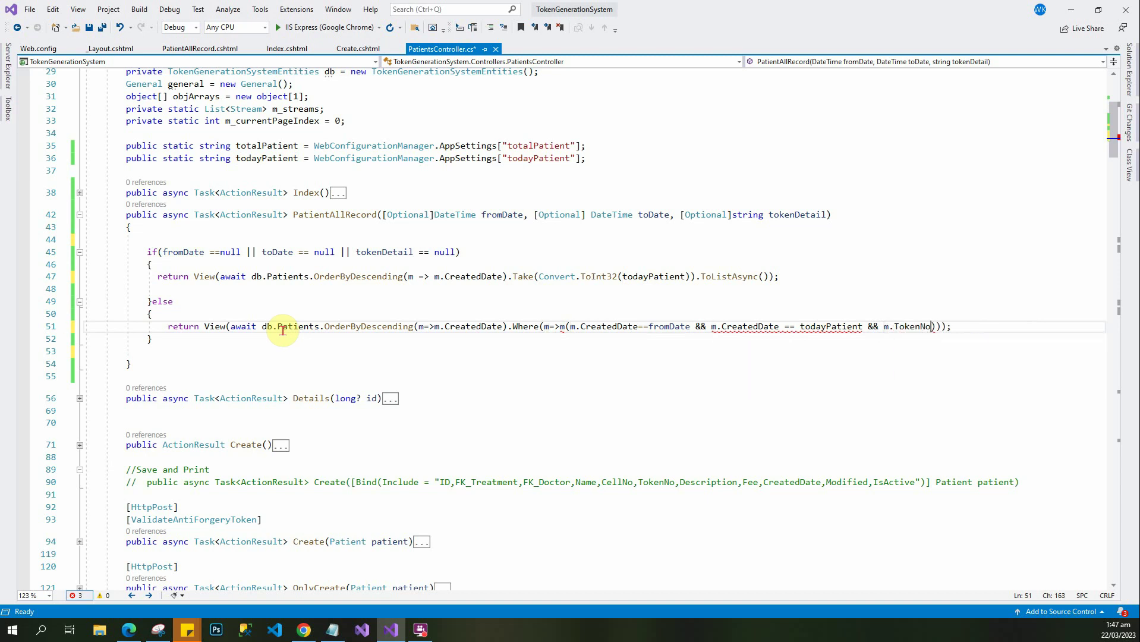
pyautogui.write('==')
pyautogui.write('toke')
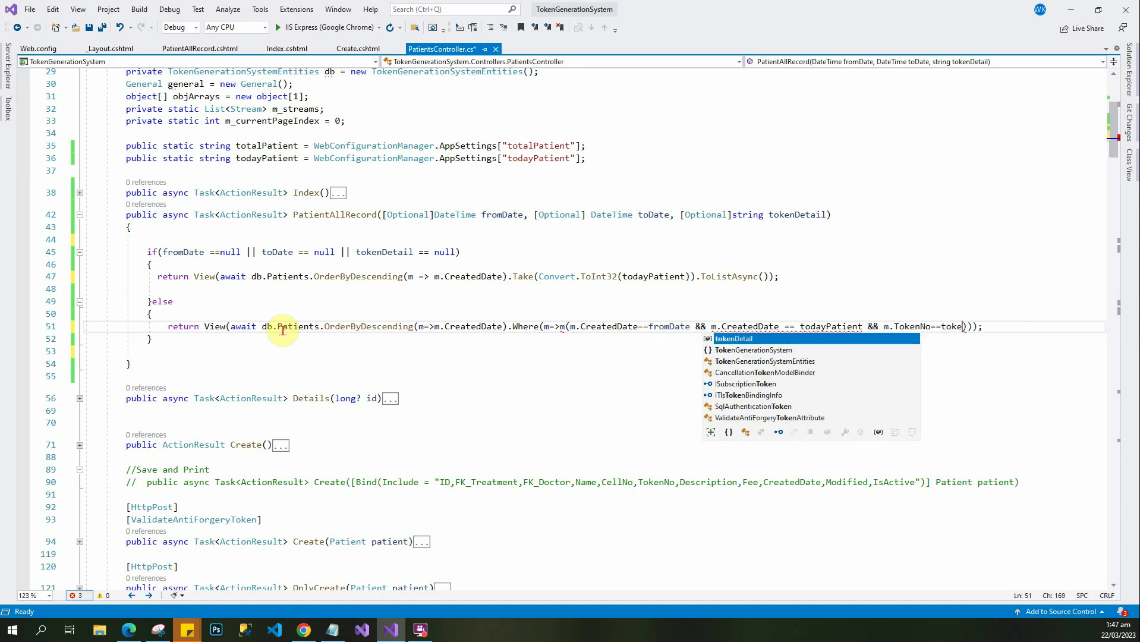
pyautogui.press('Tab')
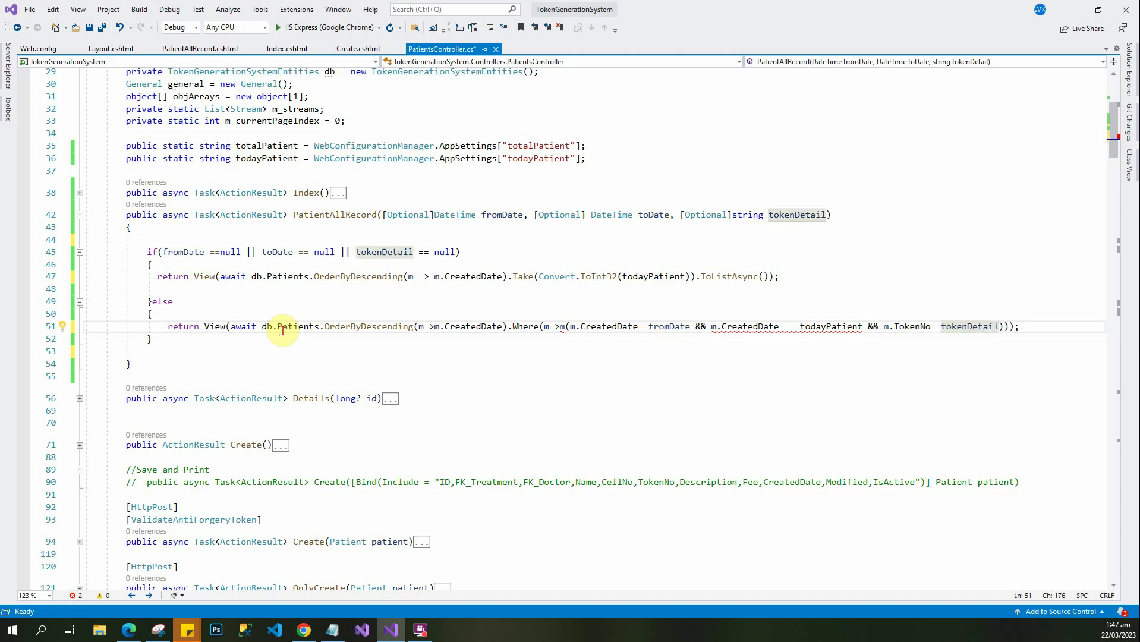
# Move along line 51 past the todayPatient and tokenDetail comparisons to the closing parentheses.
pyautogui.press('Left')
pyautogui.press('Left')
pyautogui.press('Left')
pyautogui.press('Left')
pyautogui.press('Left')
pyautogui.press('Left')
pyautogui.press('Left')
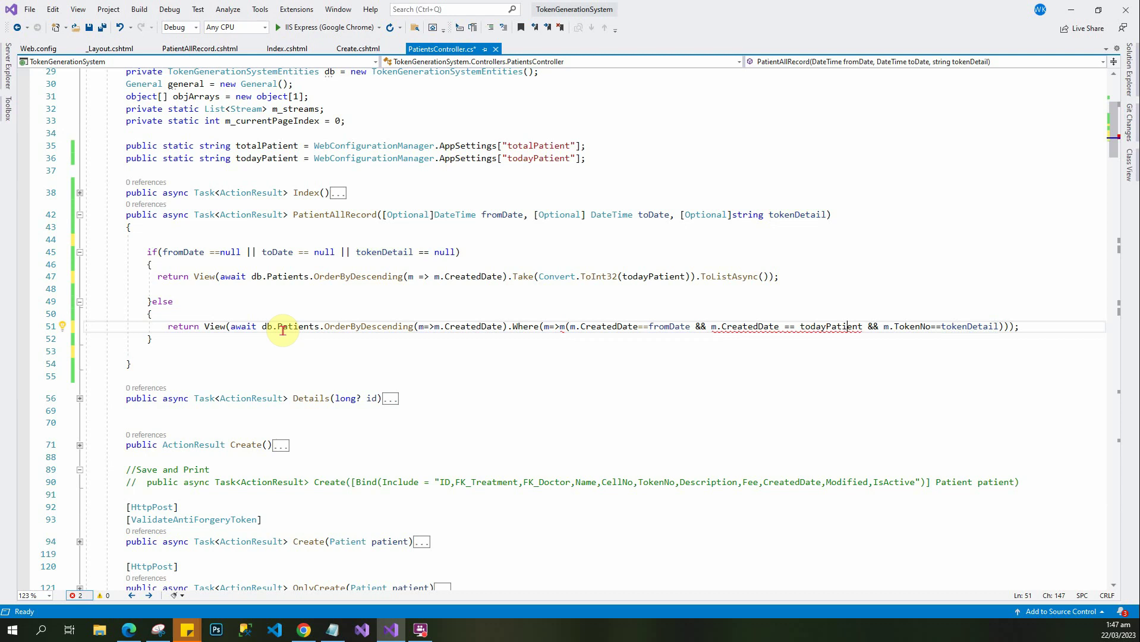
pyautogui.press('Left')
pyautogui.press('Left')
pyautogui.press('Left')
pyautogui.press('Left')
pyautogui.press('Left')
pyautogui.press('Left')
pyautogui.press('Right')
pyautogui.press('Right')
pyautogui.press('Right')
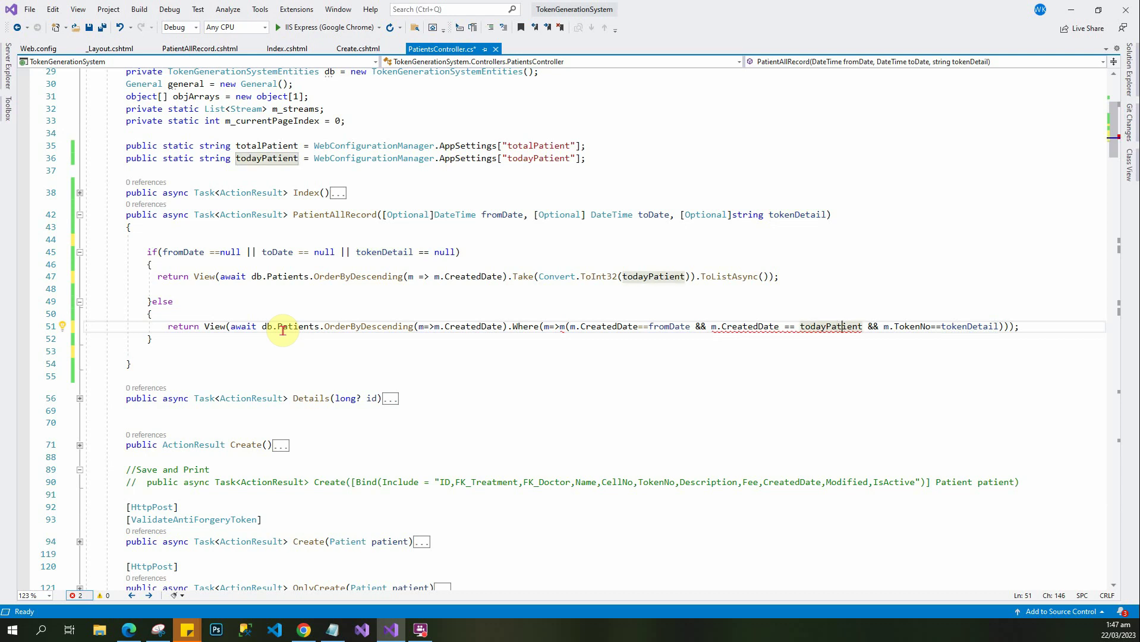
pyautogui.press('Right')
pyautogui.press('Right')
pyautogui.press('Right')
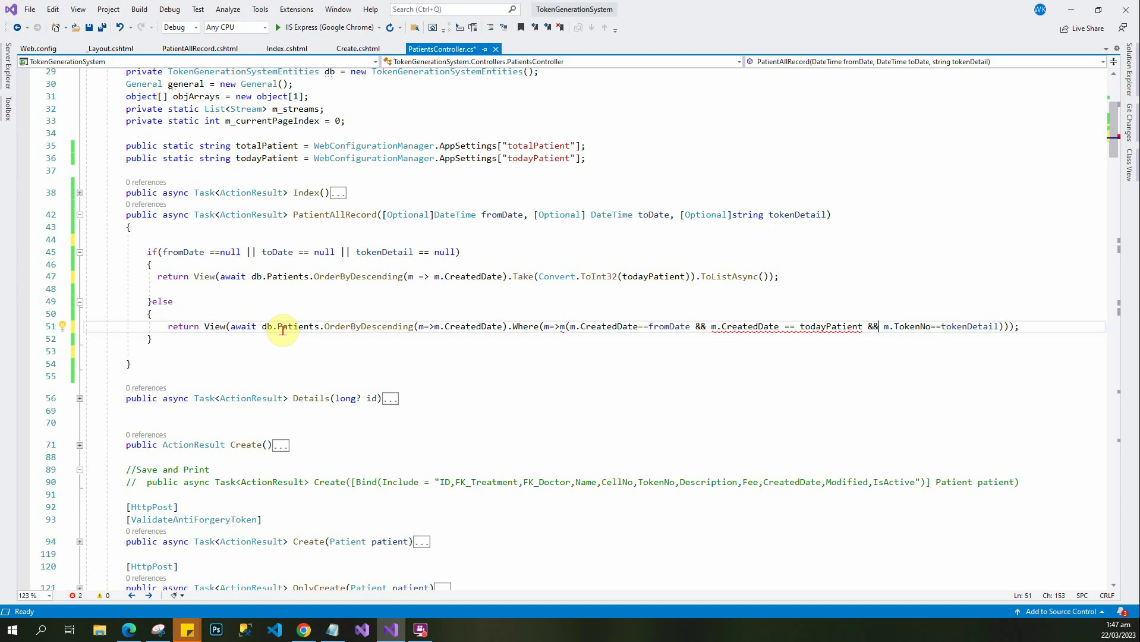
pyautogui.press('Right')
pyautogui.press('Right')
pyautogui.press('Right')
pyautogui.press('Right')
pyautogui.press('Right')
pyautogui.press('Right')
pyautogui.press('Right')
pyautogui.press('Right')
pyautogui.press('Right')
pyautogui.press('Right')
pyautogui.press('Right')
pyautogui.press('Right')
pyautogui.write('.')
pyautogui.write('to')
# Delete the trial .to call and add an extra ) before the semicolon.
pyautogui.press('BackSpace')
pyautogui.press('BackSpace')
pyautogui.press('BackSpace')
pyautogui.press('Right')
pyautogui.write('.Pat')
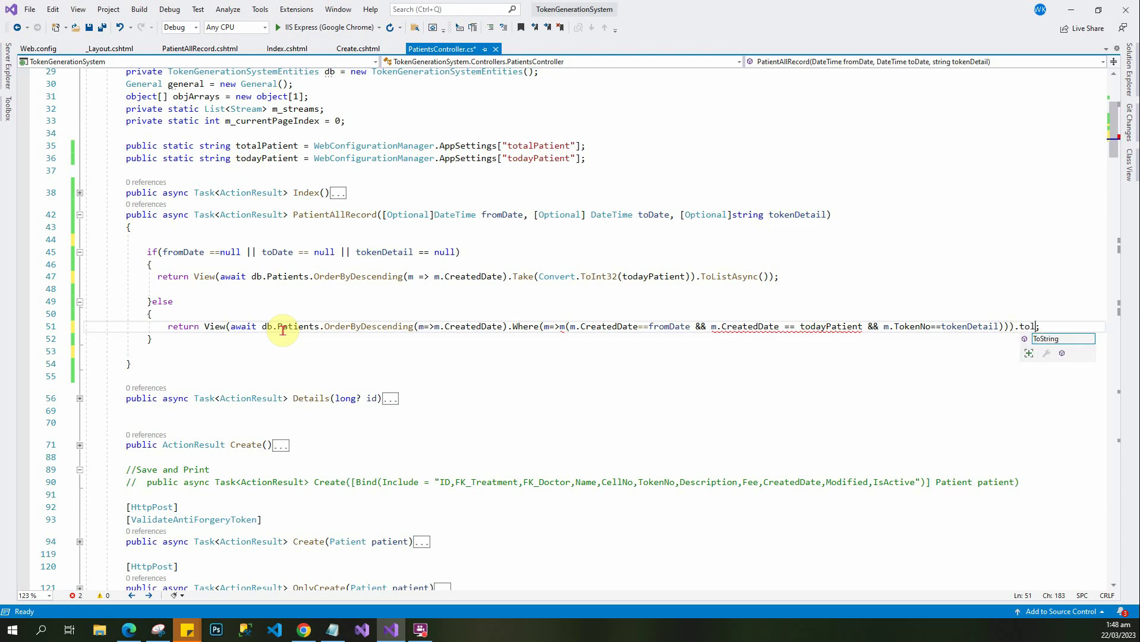
pyautogui.press('BackSpace')
pyautogui.press('BackSpace')
pyautogui.press('Left')
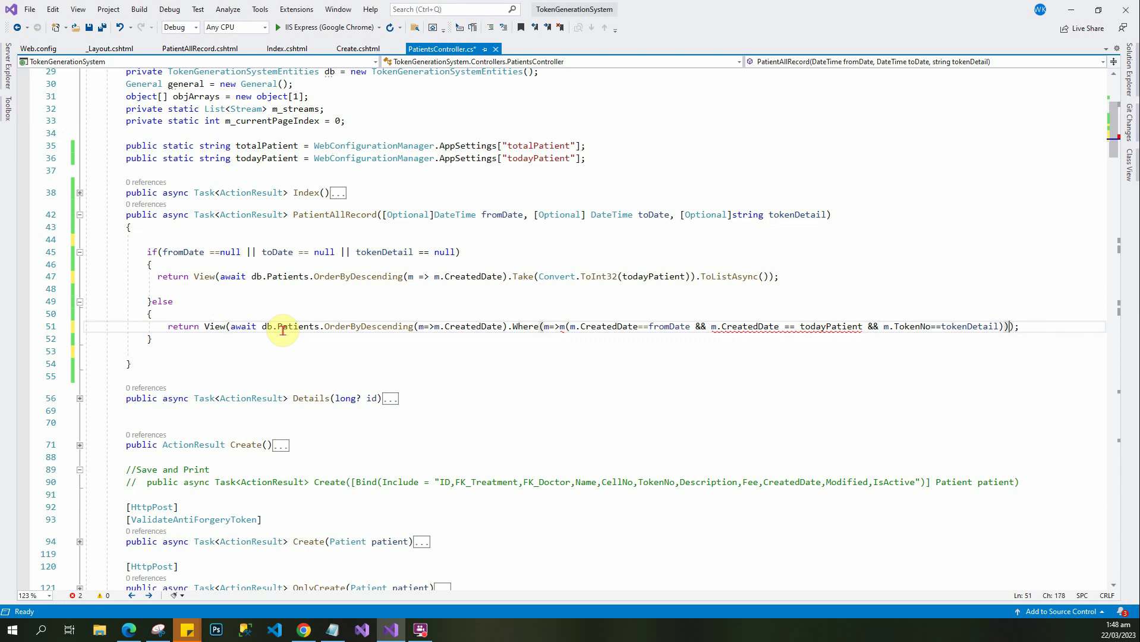
pyautogui.write(')')
pyautogui.press('BackSpace')
pyautogui.press('Left')
pyautogui.press('Left')
pyautogui.press('Left')
pyautogui.press('Left')
pyautogui.press('Left')
pyautogui.press('Left')
pyautogui.press('Right')
pyautogui.press('Right')
pyautogui.press('Right')
pyautogui.press('Right')
pyautogui.press('Right')
pyautogui.press('Left')
pyautogui.press('Left')
pyautogui.write(')')
# Replace todayPatient in the second CreatedDate comparison with the toDate parameter.
pyautogui.press('Left')
pyautogui.press('Left')
pyautogui.press('Left')
pyautogui.press('Left')
pyautogui.press('Left')
pyautogui.press('Left')
pyautogui.press('Right')
pyautogui.press('Right')
pyautogui.press('Right')
pyautogui.press('Right')
pyautogui.press('Right')
pyautogui.press('Right')
pyautogui.press('Right')
pyautogui.press('Right')
pyautogui.press('Left')
pyautogui.press('Left')
pyautogui.press('Left')
pyautogui.press('Left')
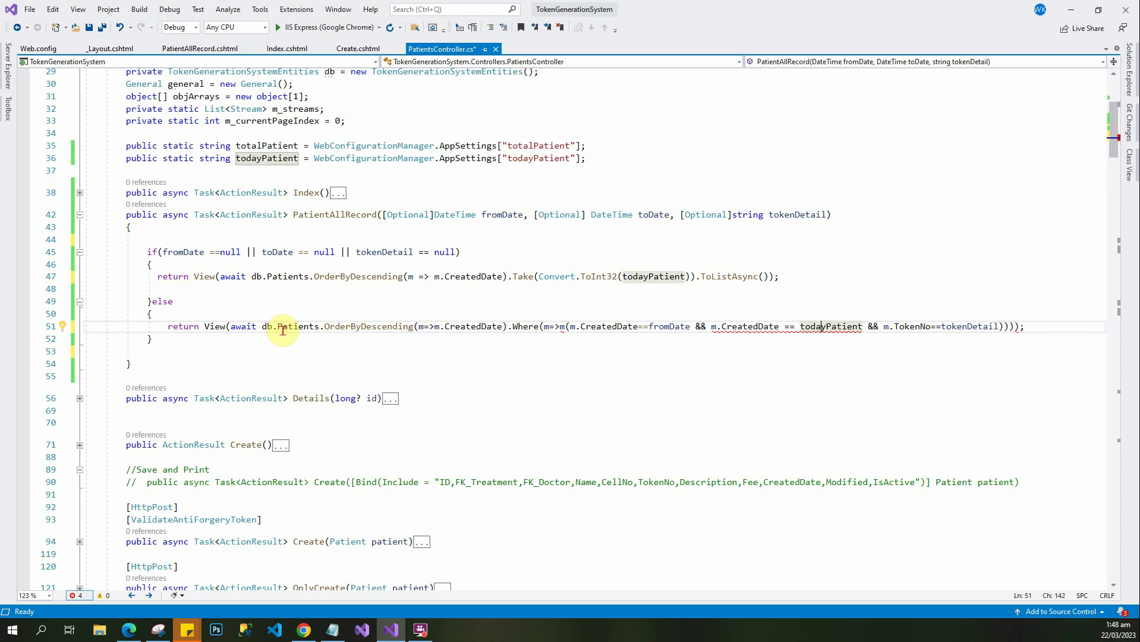
pyautogui.press('Left')
pyautogui.press('Left')
pyautogui.press('Left')
pyautogui.press('Left')
pyautogui.press('Left')
pyautogui.press('Left')
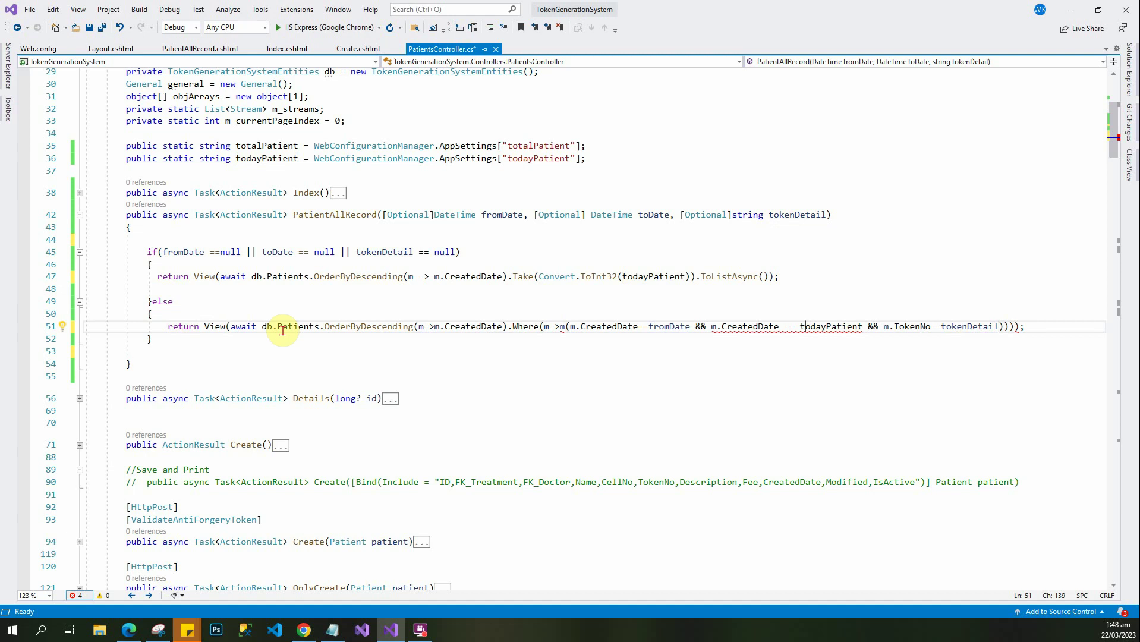
pyautogui.press('Right')
pyautogui.press('Delete')
pyautogui.press('Delete')
pyautogui.press('Delete')
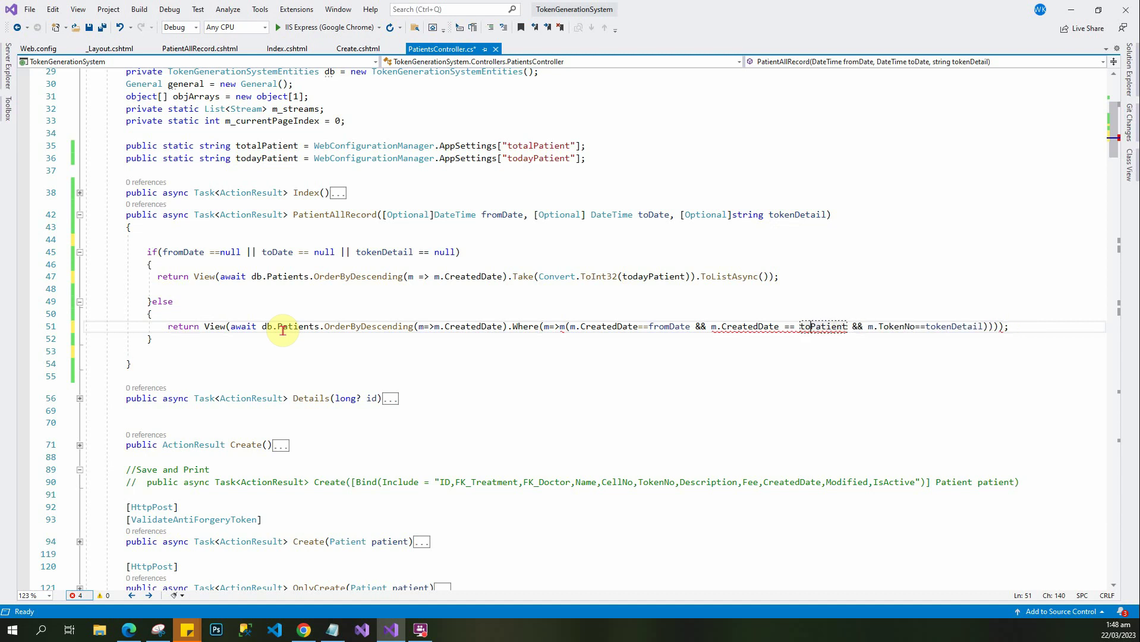
pyautogui.hotkey('ctrl', 'space')
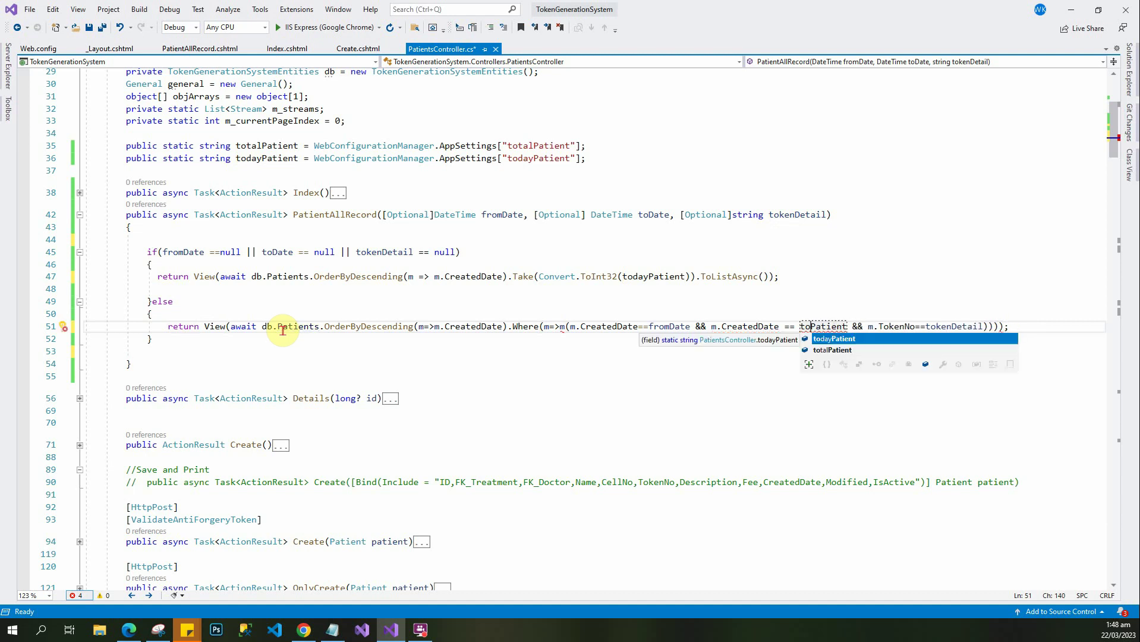
pyautogui.press('Right')
pyautogui.press('Right')
pyautogui.press('Right')
pyautogui.press('Right')
pyautogui.press('Right')
pyautogui.press('Right')
pyautogui.press('BackSpace')
pyautogui.press('BackSpace')
pyautogui.press('BackSpace')
pyautogui.press('BackSpace')
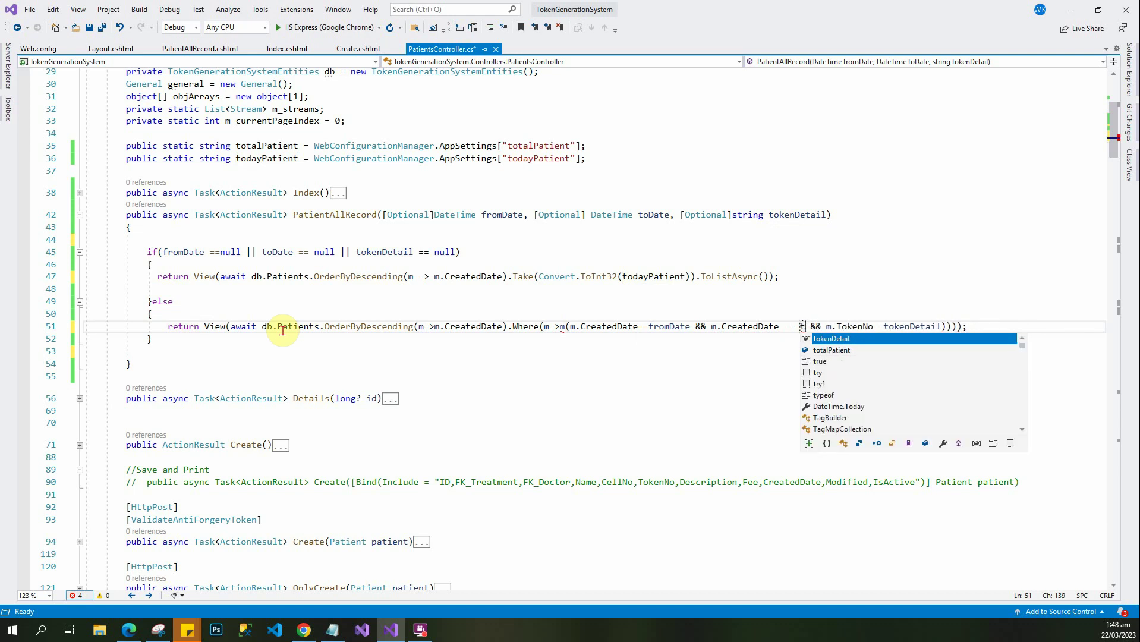
pyautogui.write('omD')
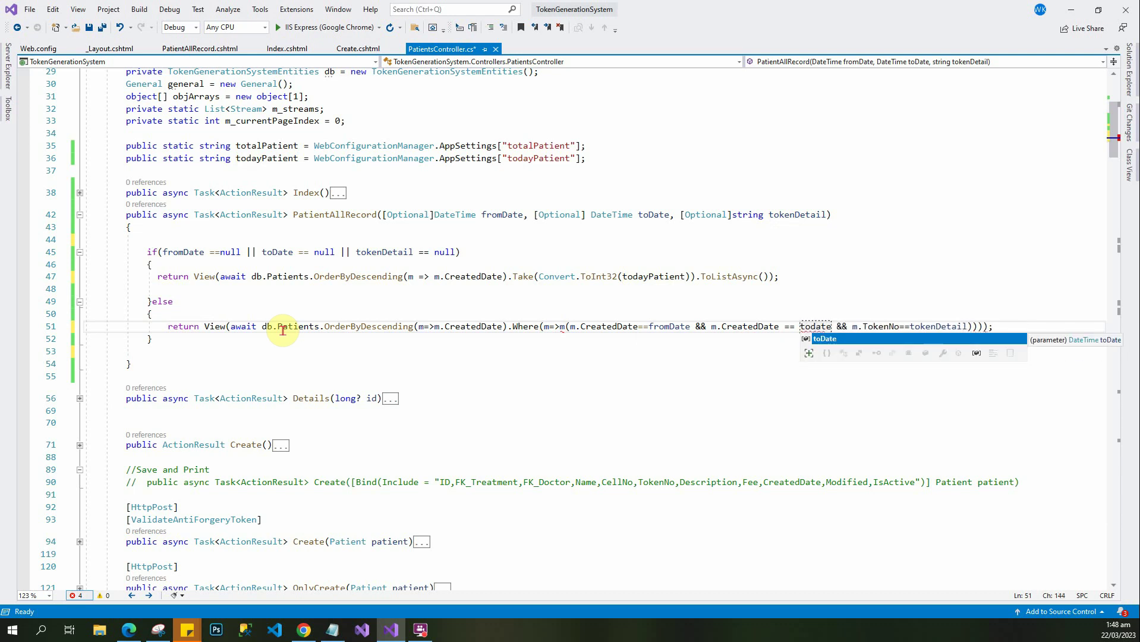
pyautogui.press('Tab')
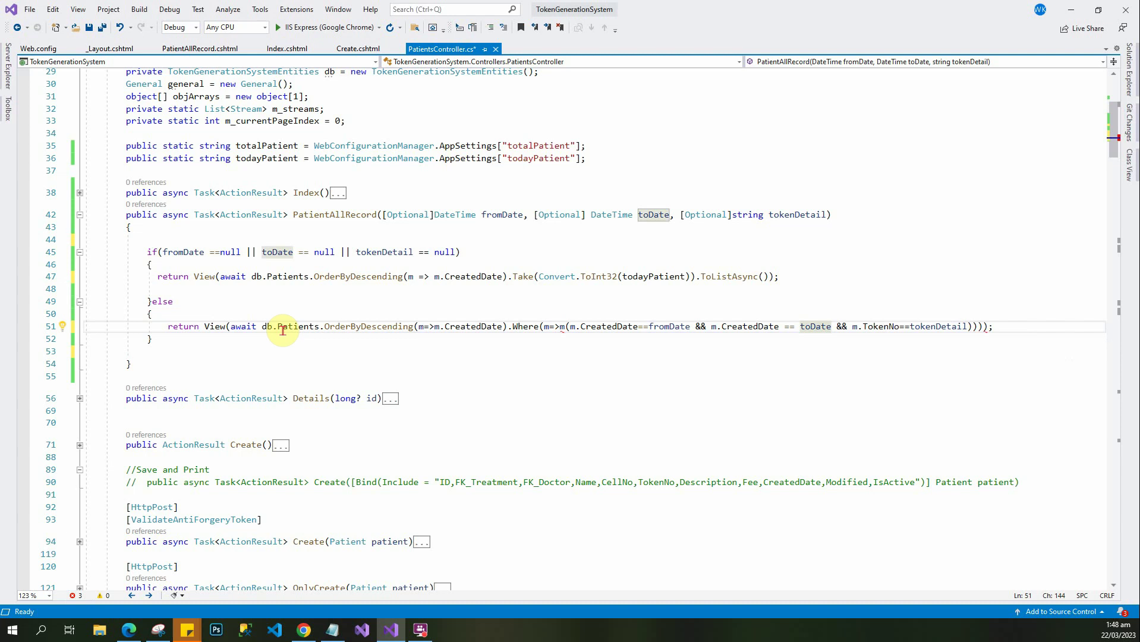
pyautogui.press('Right')
pyautogui.press('Right')
pyautogui.press('Right')
# Delete the stray dot and one extra closing parenthesis after tokenDetail.
pyautogui.press('Right')
pyautogui.press('Right')
pyautogui.press('Right')
pyautogui.press('Right')
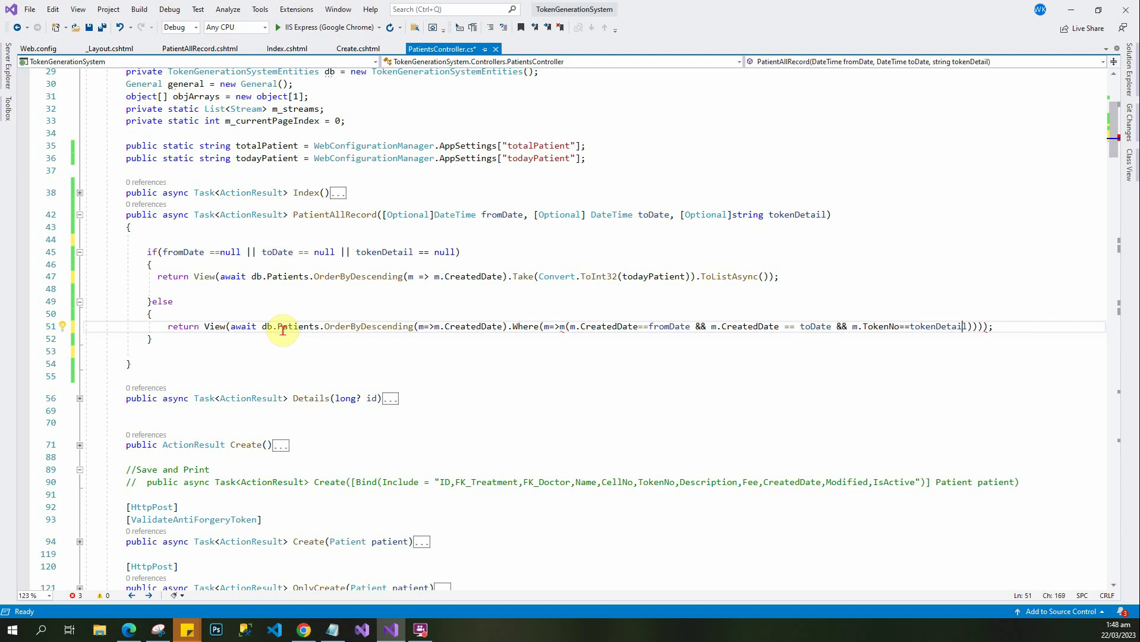
pyautogui.press('Right')
pyautogui.press('Right')
pyautogui.press('Right')
pyautogui.write('.')
pyautogui.press('BackSpace')
pyautogui.press('BackSpace')
pyautogui.press('Right')
pyautogui.press('Right')
pyautogui.press('Left')
pyautogui.press('Left')
pyautogui.press('Left')
pyautogui.press('Left')
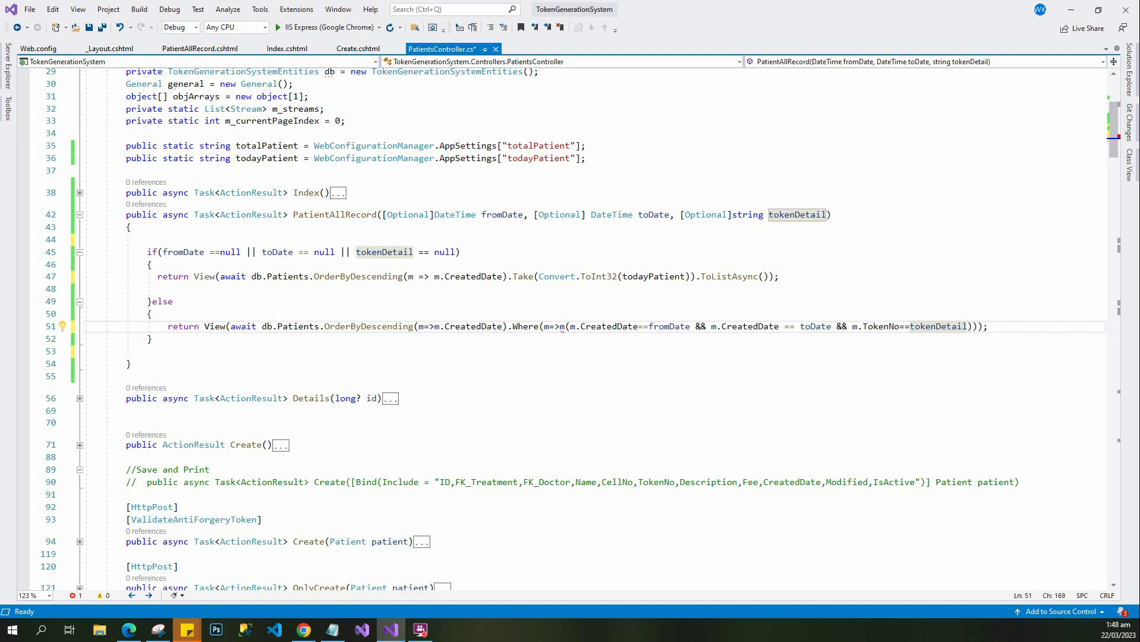
# Remove the duplicate m after m=> in the Where lambda and dismiss the error tooltip.
pyautogui.press('Up')
pyautogui.press('Up')
pyautogui.press('Up')
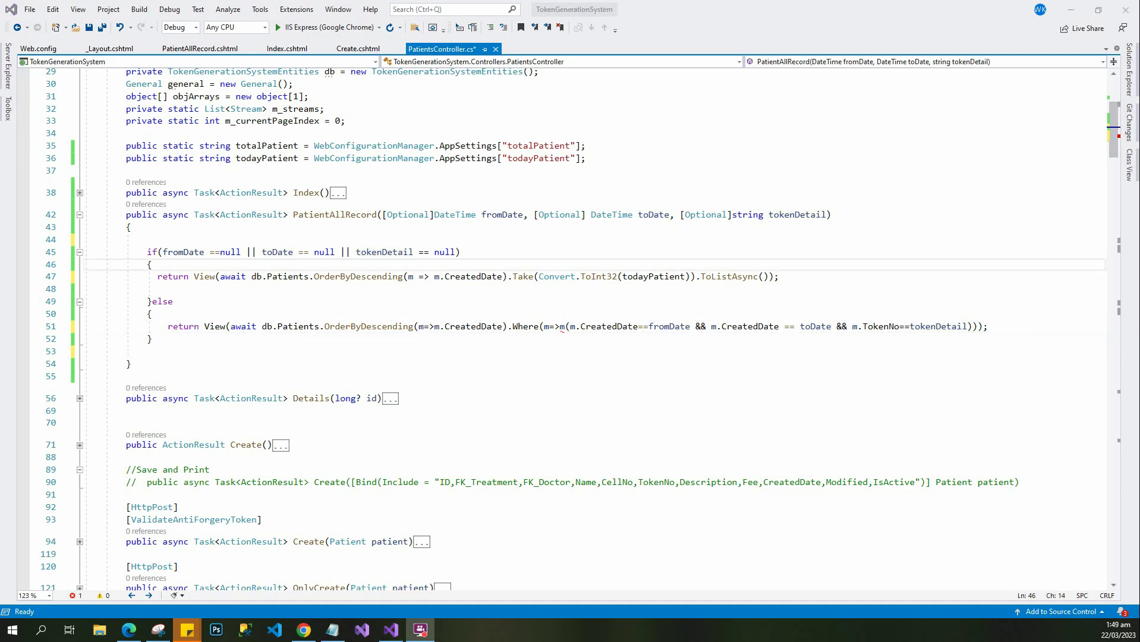
pyautogui.press('Down')
pyautogui.press('Down')
pyautogui.press('Down')
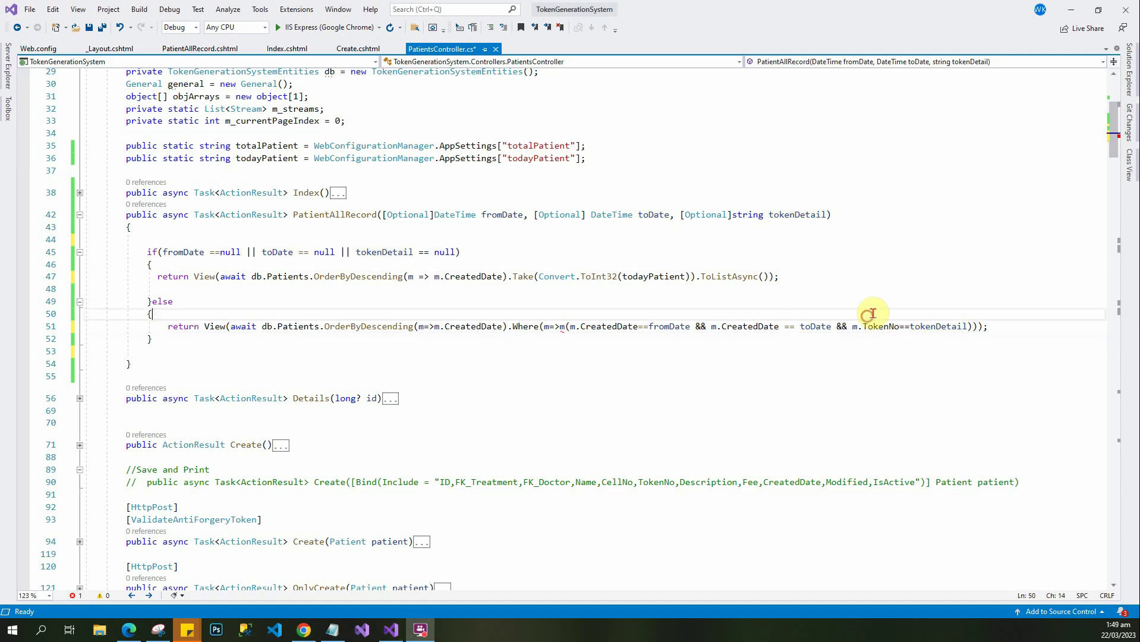
pyautogui.press('Down')
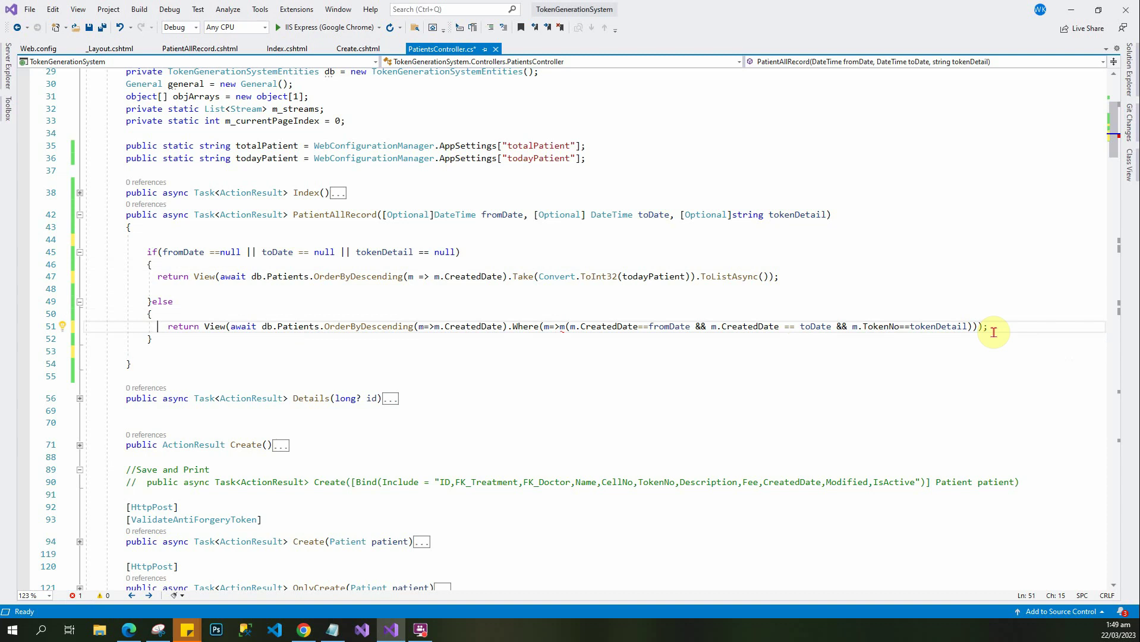
pyautogui.press('Right')
pyautogui.press('Right')
pyautogui.press('Right')
pyautogui.press('Right')
pyautogui.press('Right')
pyautogui.press('Right')
pyautogui.press('Right')
pyautogui.press('Right')
pyautogui.press('Right')
pyautogui.press('Right')
pyautogui.press('Right')
pyautogui.press('Right')
pyautogui.press('Right')
pyautogui.press('Right')
pyautogui.press('Right')
pyautogui.press('Right')
pyautogui.press('Right')
pyautogui.press('Right')
pyautogui.press('Right')
pyautogui.press('Right')
pyautogui.press('Right')
pyautogui.press('Right')
pyautogui.press('BackSpace')
pyautogui.press('Right')
pyautogui.press('Right')
pyautogui.press('Right')
pyautogui.press('Right')
pyautogui.press('Right')
pyautogui.press('Right')
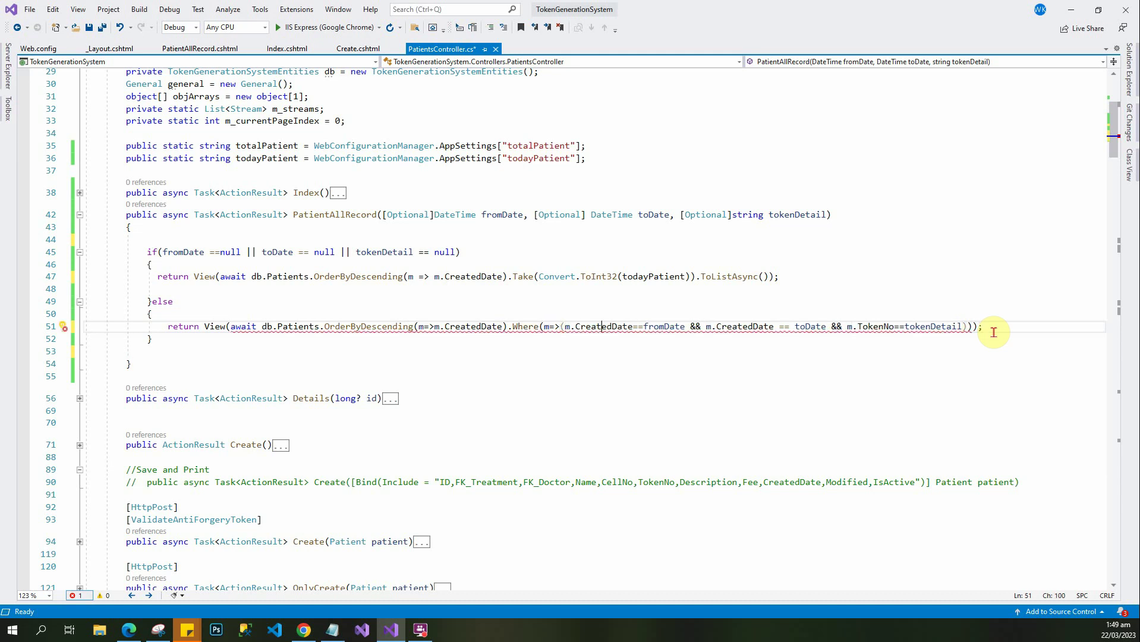
pyautogui.press('Right')
pyautogui.press('Right')
pyautogui.press('Right')
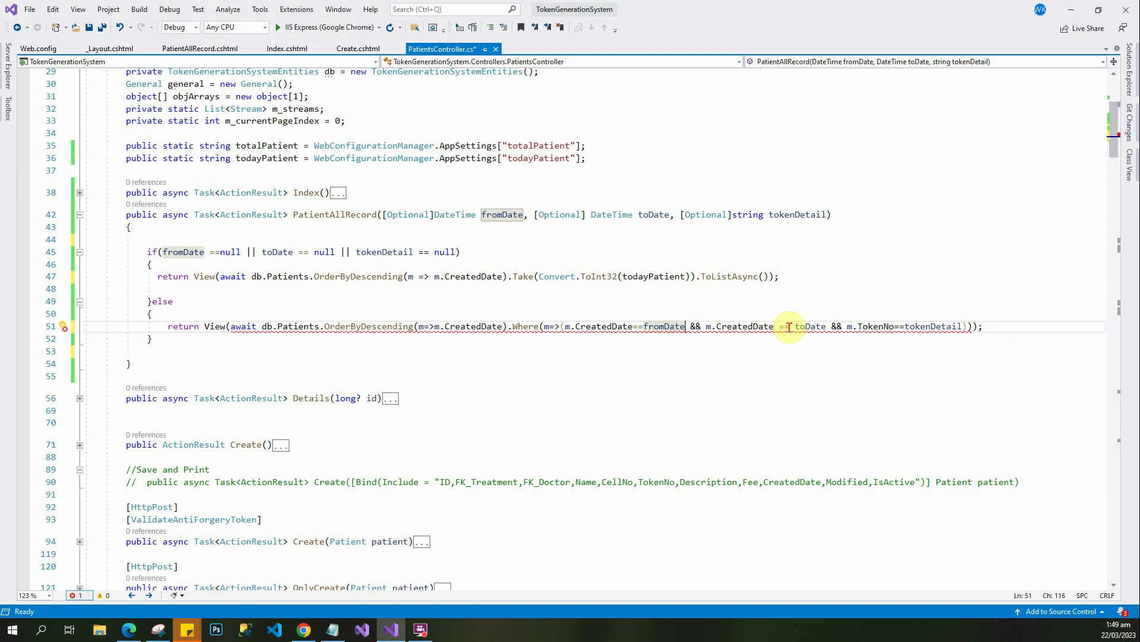
pyautogui.moveTo(785, 326)
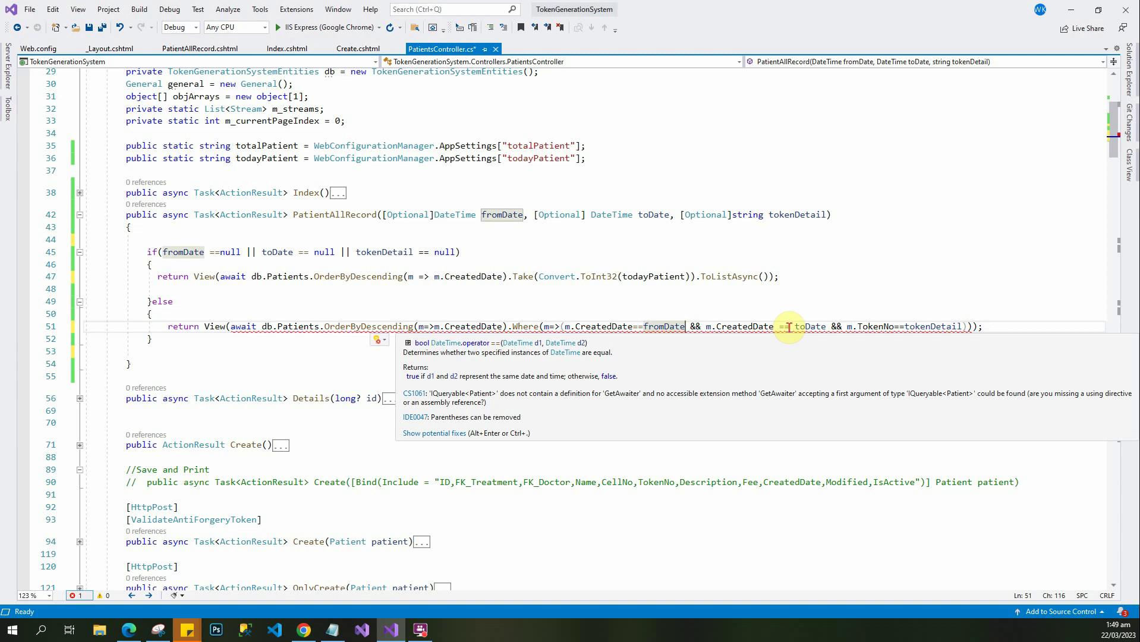
pyautogui.click(770, 305)
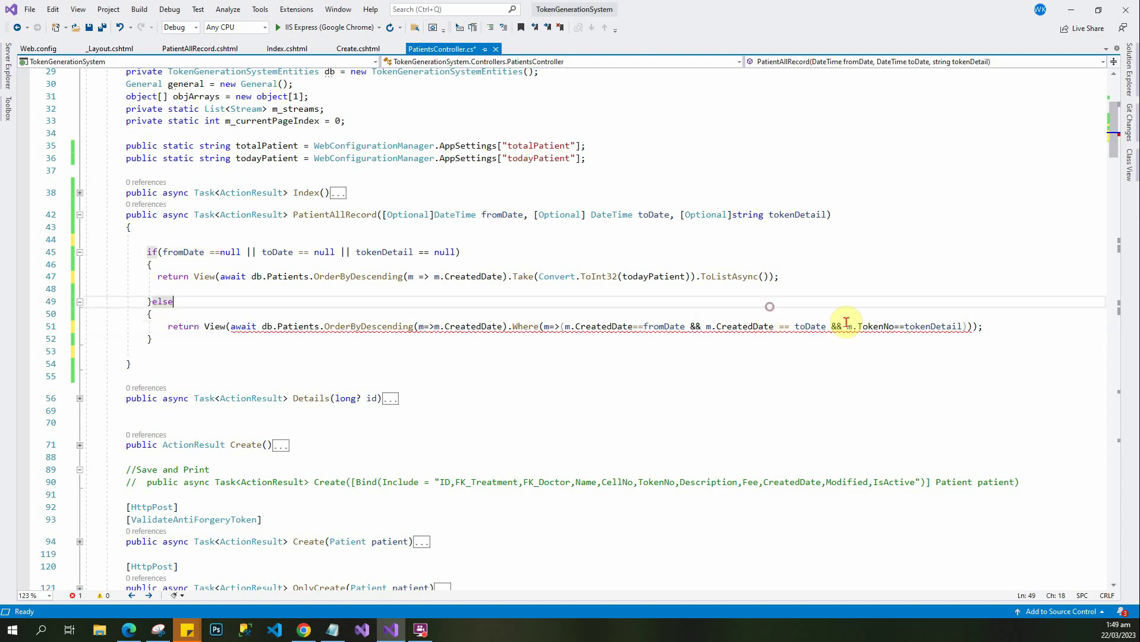
pyautogui.click(854, 327)
pyautogui.click(966, 326)
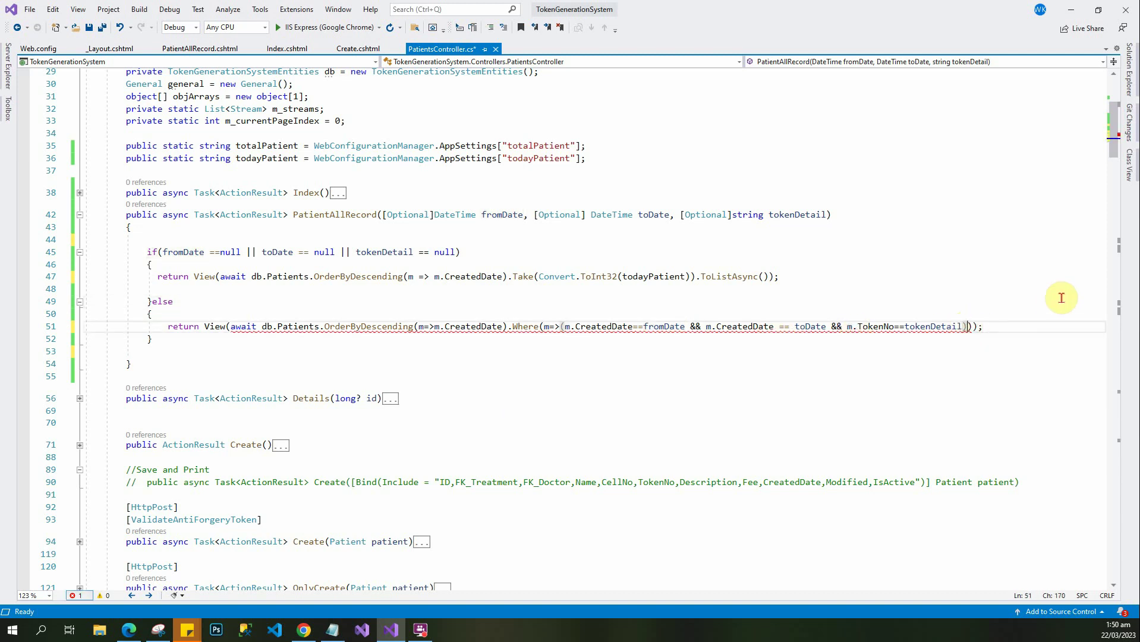
# End line 51 with .ToListAsync()); and remove the stray line break and backslash.
pyautogui.press('Right')
pyautogui.write('.')
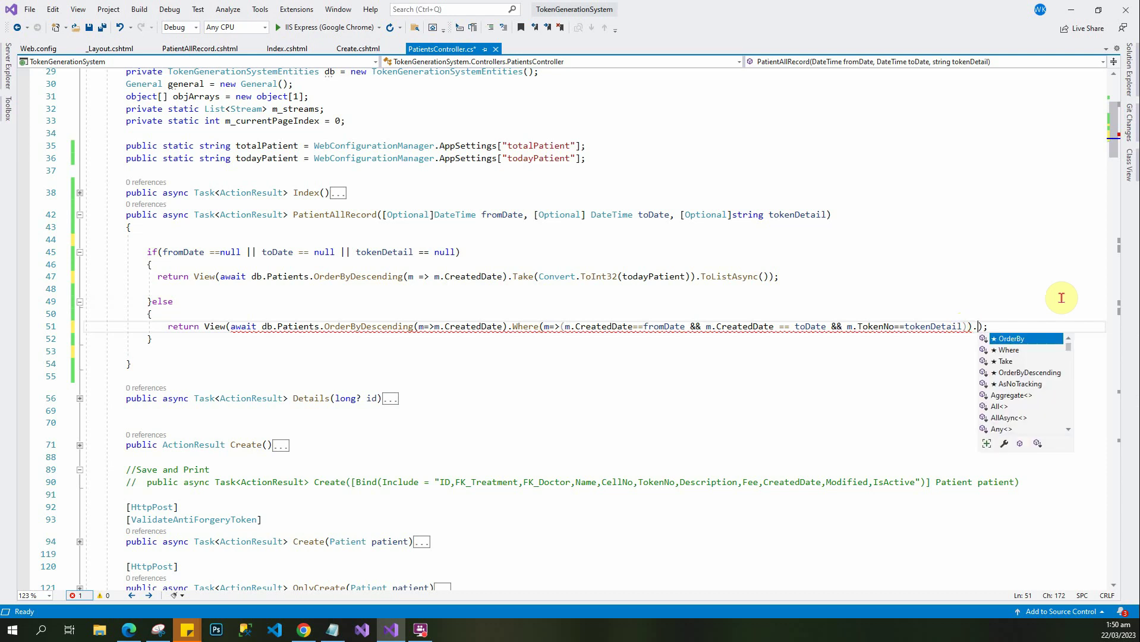
pyautogui.write('tol')
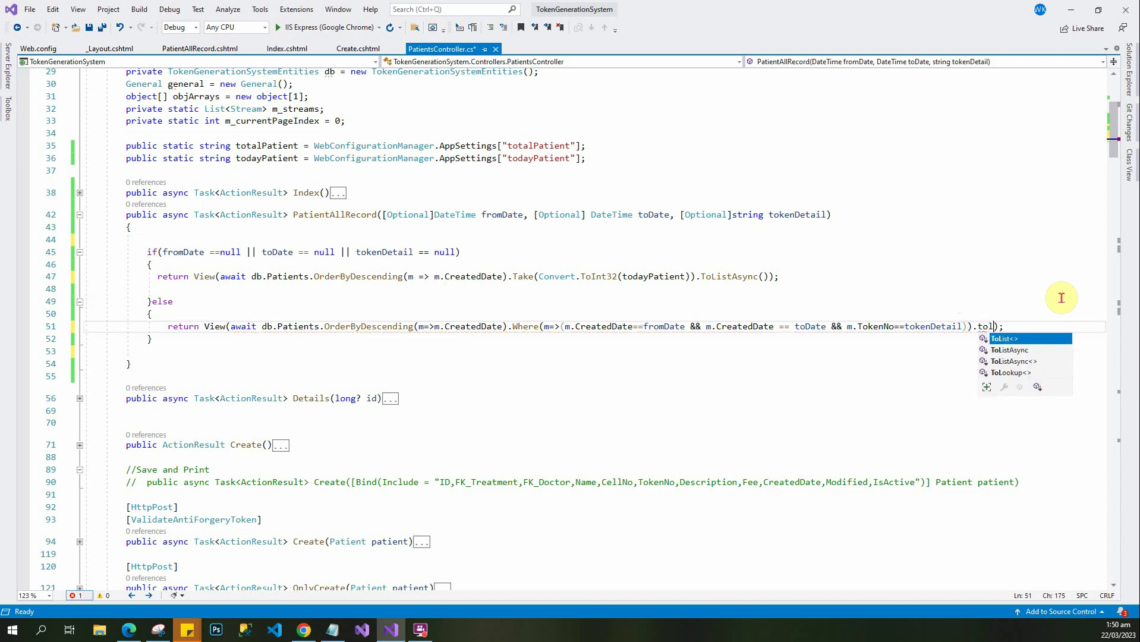
pyautogui.press('Down')
pyautogui.write('\\')
pyautogui.press('Return')
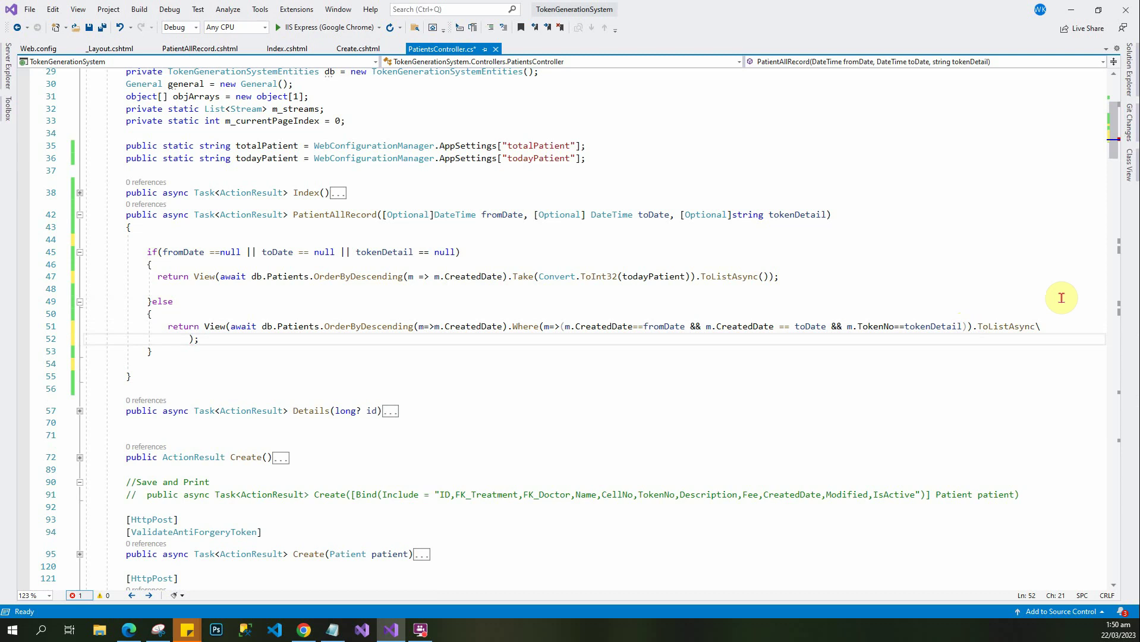
pyautogui.press('BackSpace')
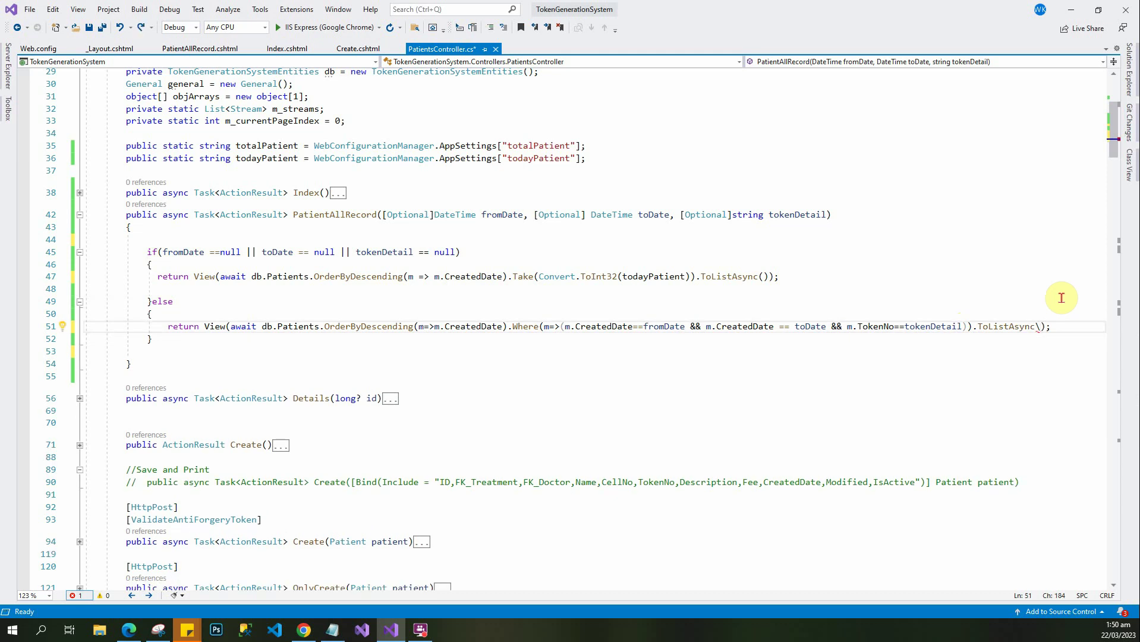
pyautogui.press('BackSpace')
pyautogui.write('(')
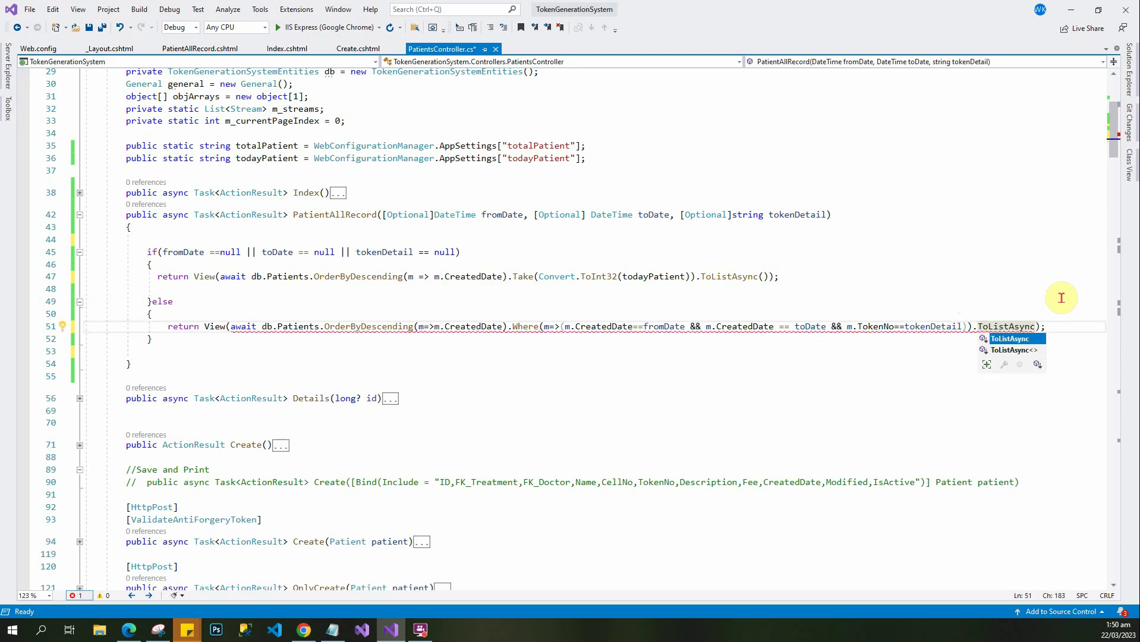
pyautogui.write(')')
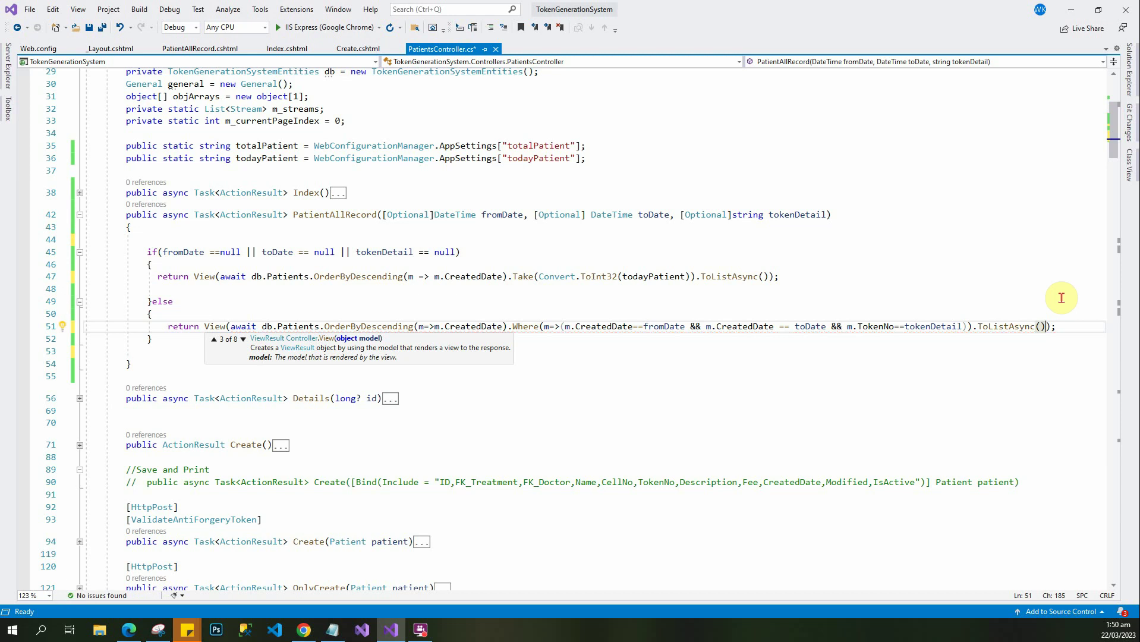
pyautogui.press('Right')
pyautogui.press('Right')
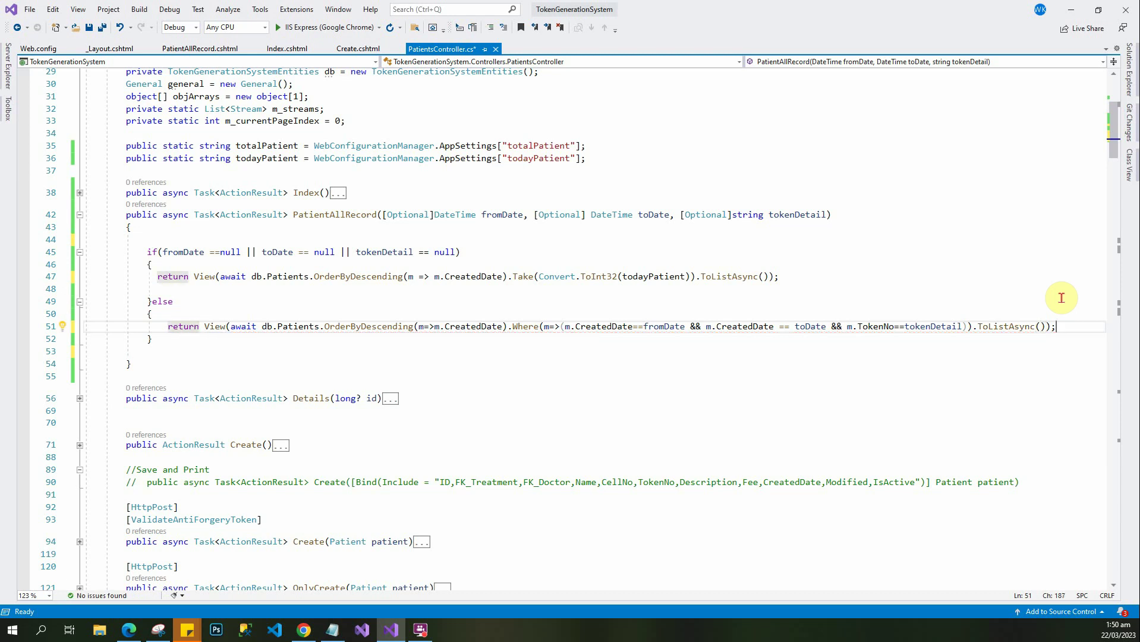
pyautogui.press('Left')
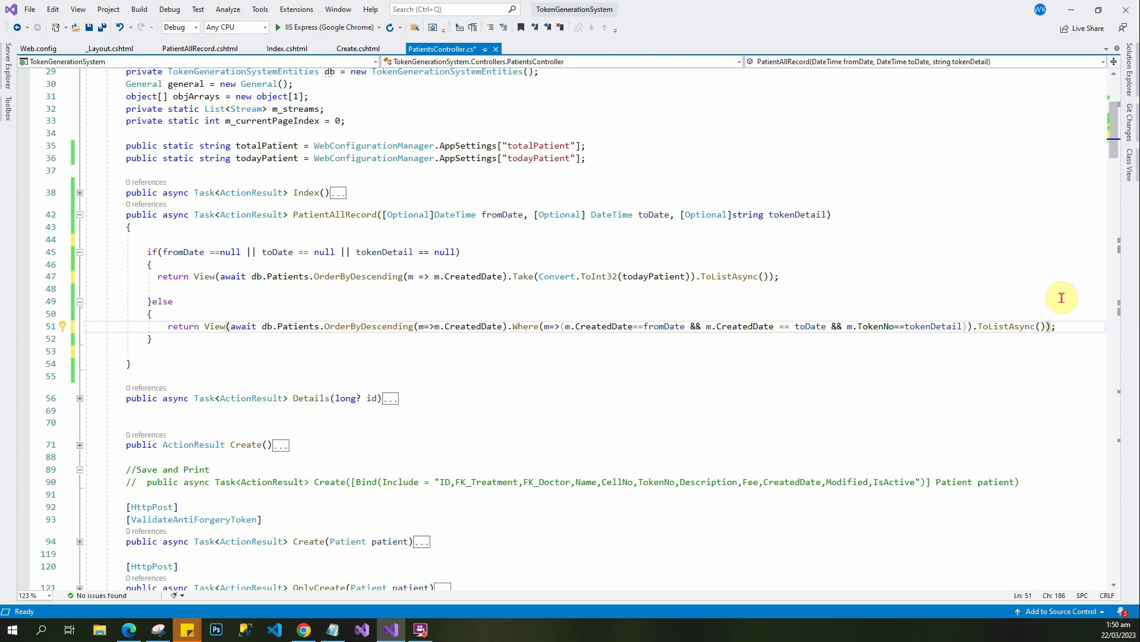
pyautogui.press('Left')
pyautogui.press('Left')
pyautogui.press('Left')
pyautogui.press('Left')
pyautogui.press('Left')
pyautogui.press('Right')
pyautogui.press('Right')
pyautogui.press('Right')
pyautogui.press('Left')
pyautogui.press('Left')
pyautogui.press('Left')
pyautogui.press('Left')
pyautogui.press('Left')
pyautogui.press('Left')
pyautogui.press('Left')
pyautogui.press('Left')
pyautogui.press('Left')
pyautogui.press('Left')
pyautogui.press('Left')
pyautogui.press('Left')
pyautogui.press('Left')
pyautogui.press('Left')
pyautogui.press('Left')
pyautogui.press('Left')
pyautogui.press('Left')
pyautogui.press('Left')
pyautogui.press('Left')
pyautogui.press('Left')
pyautogui.press('Left')
pyautogui.press('Left')
pyautogui.press('Left')
pyautogui.press('Left')
pyautogui.press('Left')
pyautogui.hotkey('shift', 'Right')
pyautogui.hotkey('shift', 'Right')
pyautogui.hotkey('shift', 'Right')
pyautogui.hotkey('shift', 'Right')
pyautogui.hotkey('shift', 'Right')
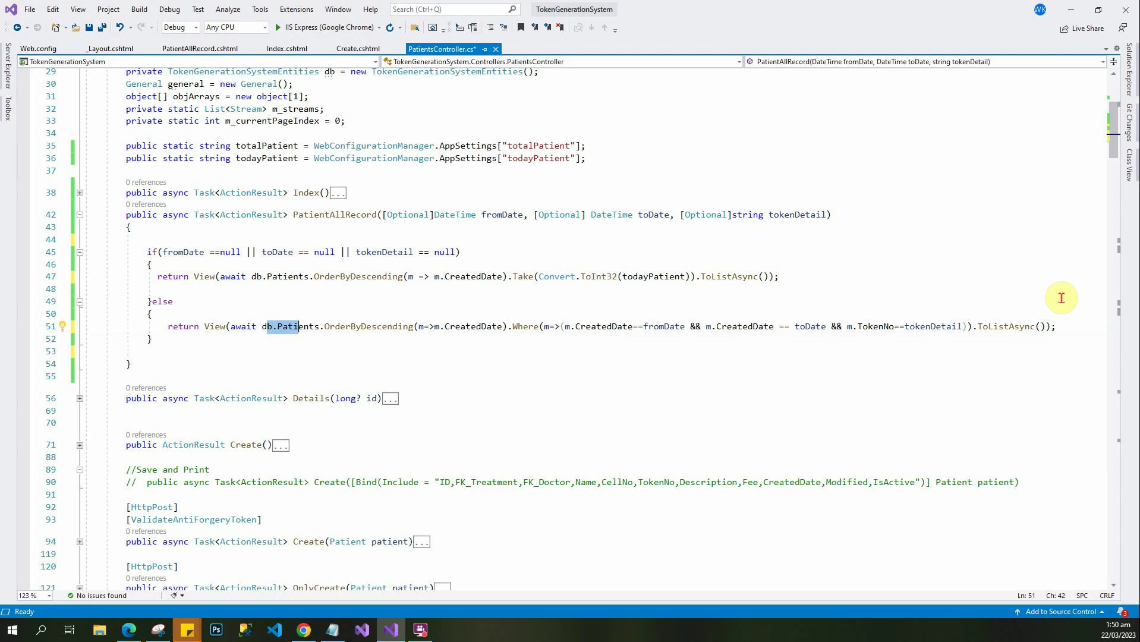
pyautogui.hotkey('shift', 'Right')
pyautogui.hotkey('shift', 'Right')
pyautogui.hotkey('shift', 'Right')
pyautogui.hotkey('ctrl', 'Left')
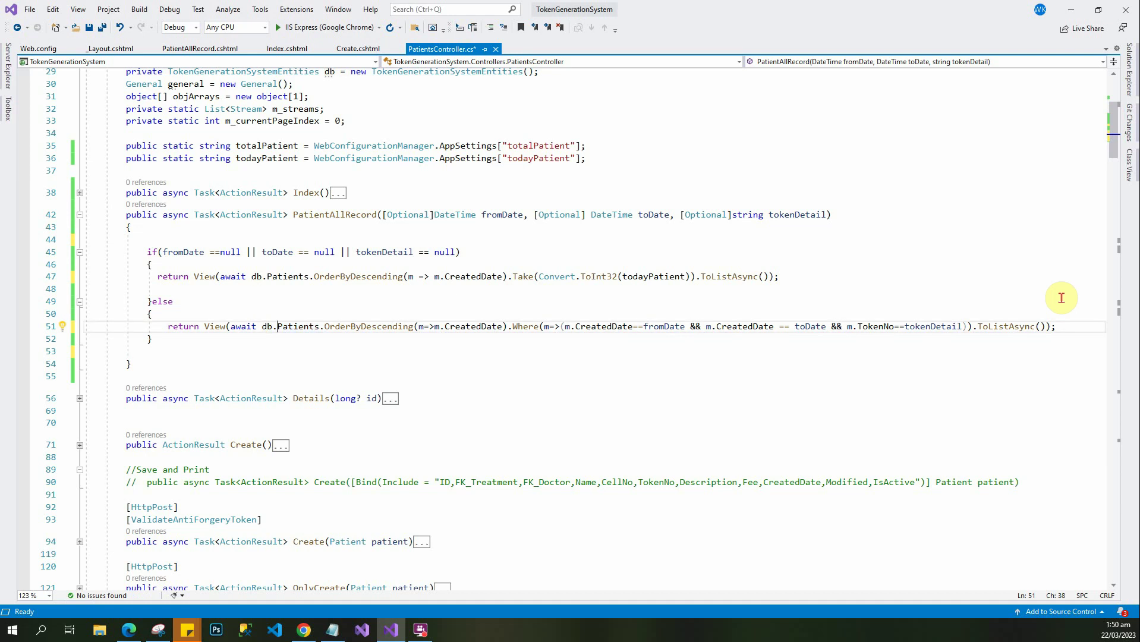
pyautogui.press('Right')
pyautogui.press('Right')
pyautogui.press('Right')
pyautogui.press('Right')
pyautogui.press('Right')
pyautogui.press('Right')
pyautogui.press('Right')
pyautogui.press('Right')
pyautogui.press('Right')
pyautogui.press('Right')
pyautogui.press('Right')
pyautogui.press('Right')
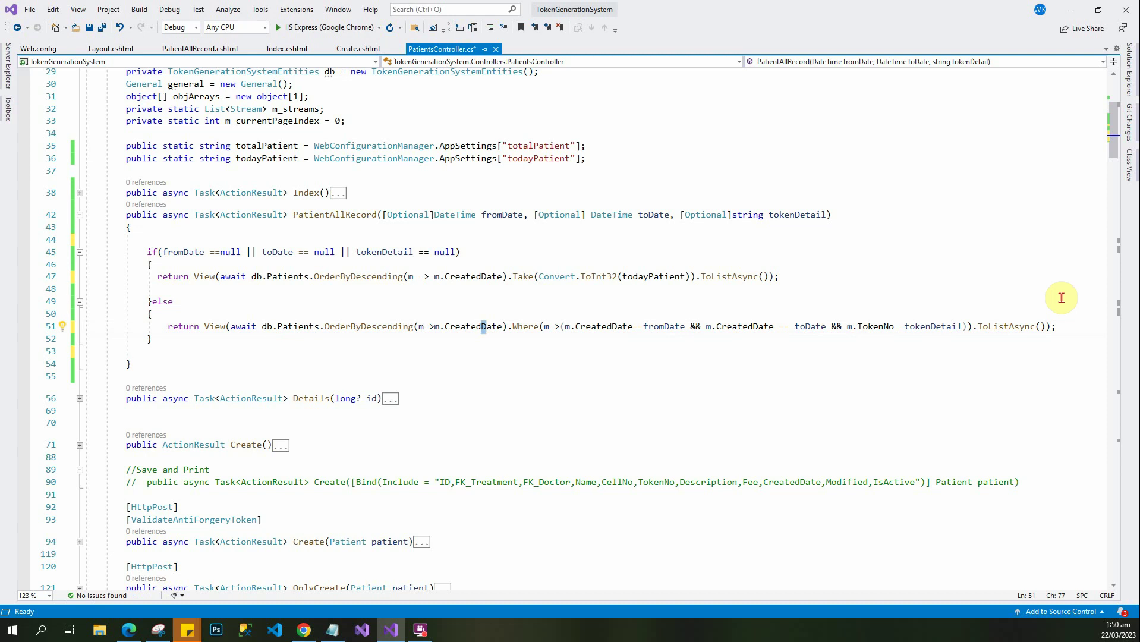
pyautogui.press('Left')
pyautogui.press('Left')
pyautogui.press('Left')
pyautogui.press('Left')
pyautogui.press('Left')
pyautogui.press('Left')
pyautogui.press('Left')
pyautogui.press('Left')
pyautogui.press('Left')
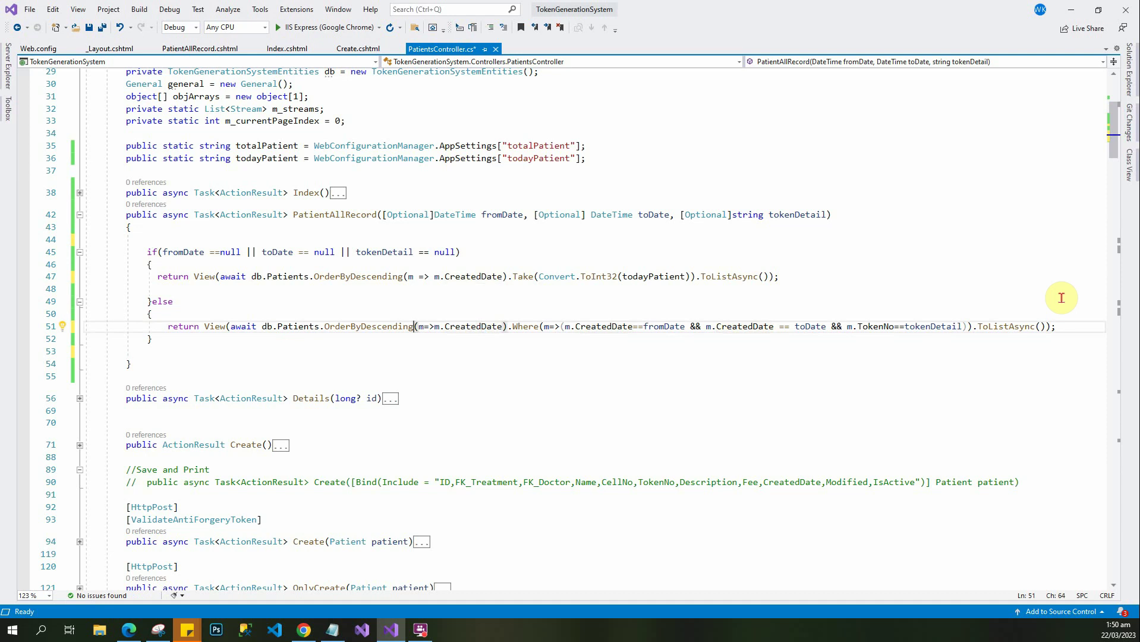
pyautogui.hotkey('shift', 'Left')
pyautogui.hotkey('shift', 'Left')
pyautogui.hotkey('shift', 'Left')
pyautogui.hotkey('shift', 'Left')
pyautogui.hotkey('shift', 'Left')
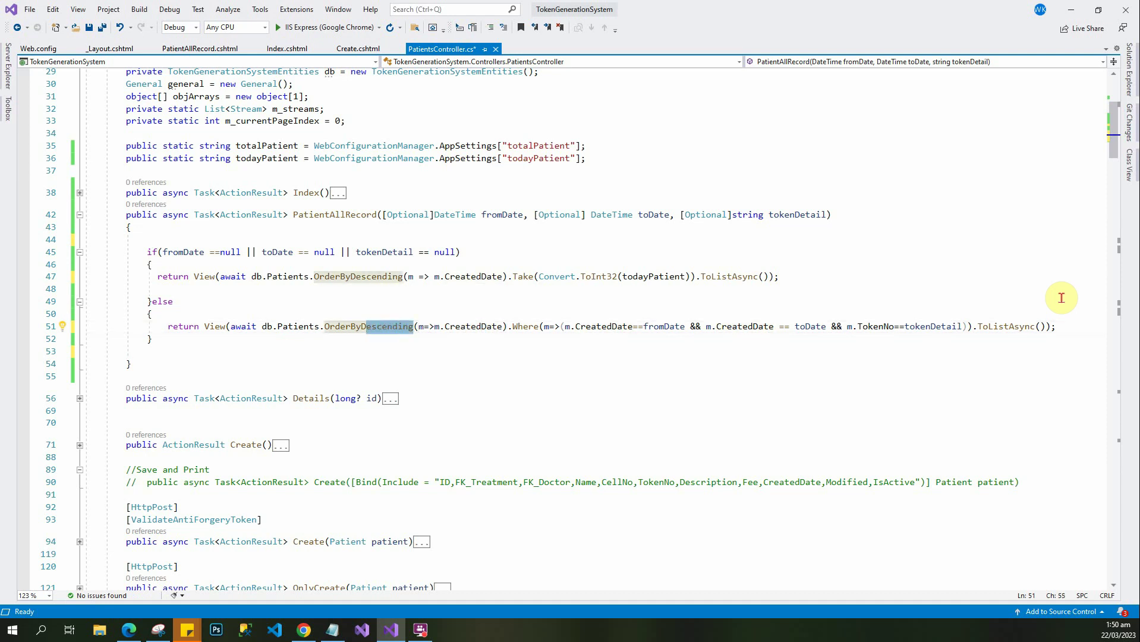
pyautogui.press('BackSpace')
pyautogui.press('BackSpace')
pyautogui.hotkey('ctrl', 'space')
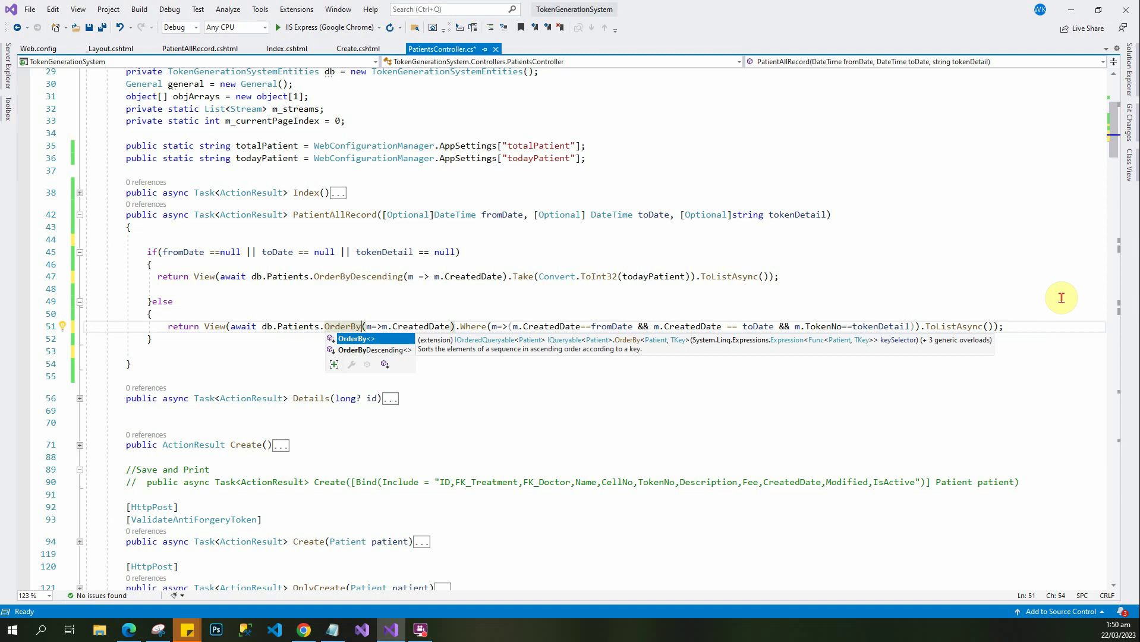
pyautogui.press('Down')
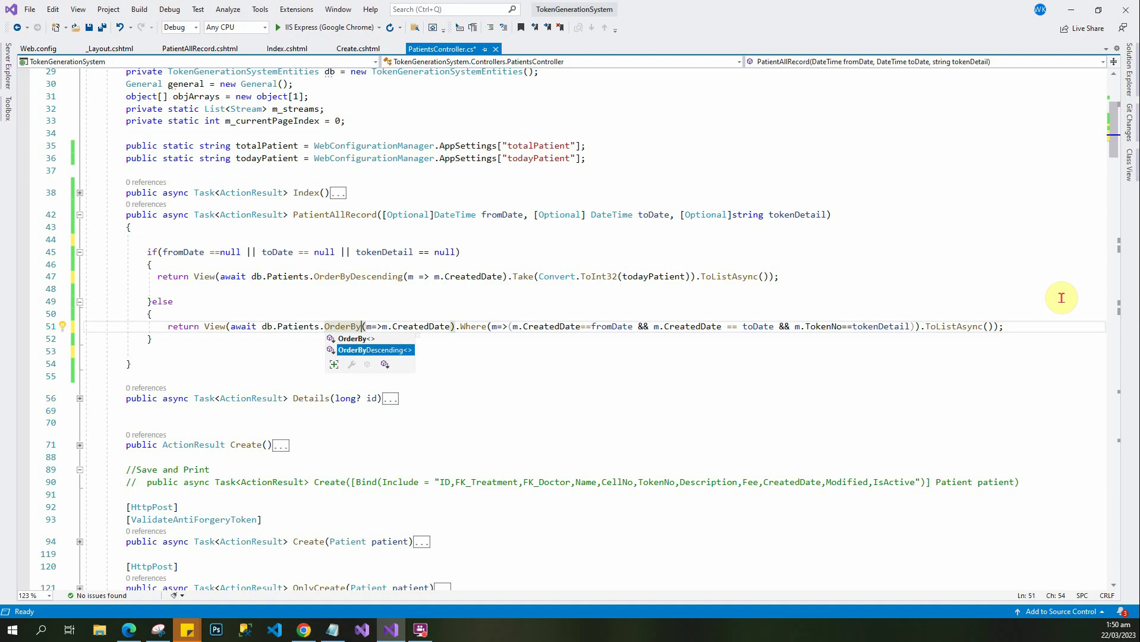
pyautogui.press('Tab')
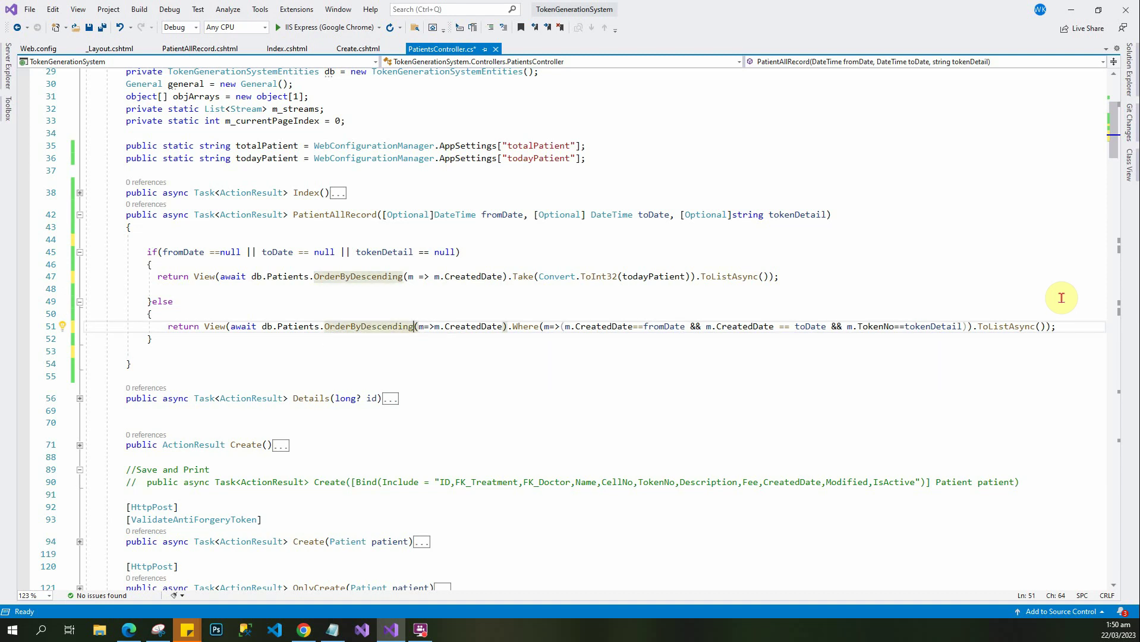
pyautogui.hotkey('ctrl', 'Right')
pyautogui.hotkey('ctrl', 'Right')
pyautogui.hotkey('ctrl', 'Right')
pyautogui.hotkey('ctrl', 'Right')
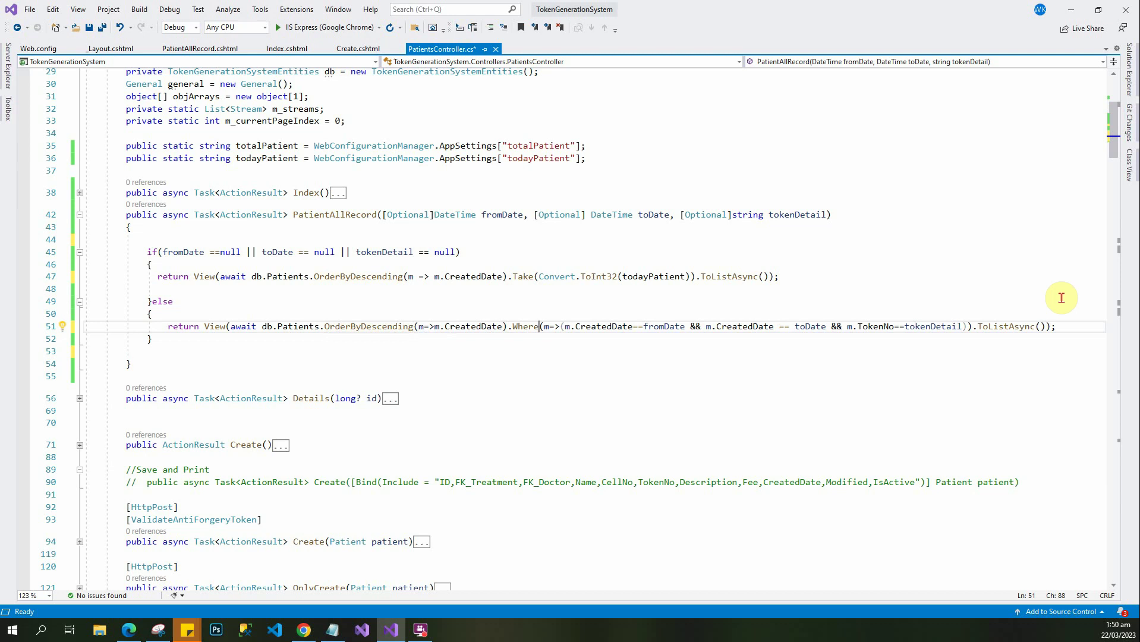
pyautogui.hotkey('ctrl', 'Right')
pyautogui.hotkey('ctrl', 'Right')
pyautogui.hotkey('ctrl', 'Right')
pyautogui.press('Right')
pyautogui.press('Right')
pyautogui.hotkey('ctrl', 'Right')
pyautogui.hotkey('ctrl', 'Right')
pyautogui.hotkey('ctrl', 'Left')
pyautogui.hotkey('ctrl', 'Left')
pyautogui.hotkey('ctrl', 'Left')
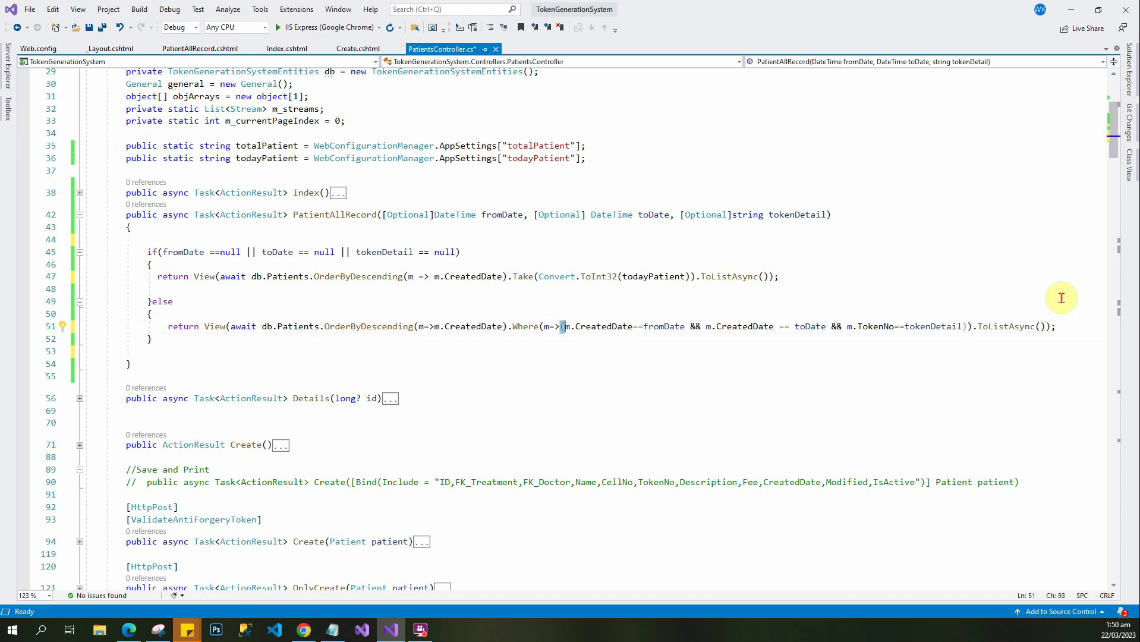
pyautogui.press('Right')
pyautogui.press('Right')
pyautogui.press('Right')
pyautogui.press('Right')
pyautogui.press('Right')
pyautogui.press('Right')
pyautogui.press('Right')
pyautogui.press('Right')
pyautogui.press('Right')
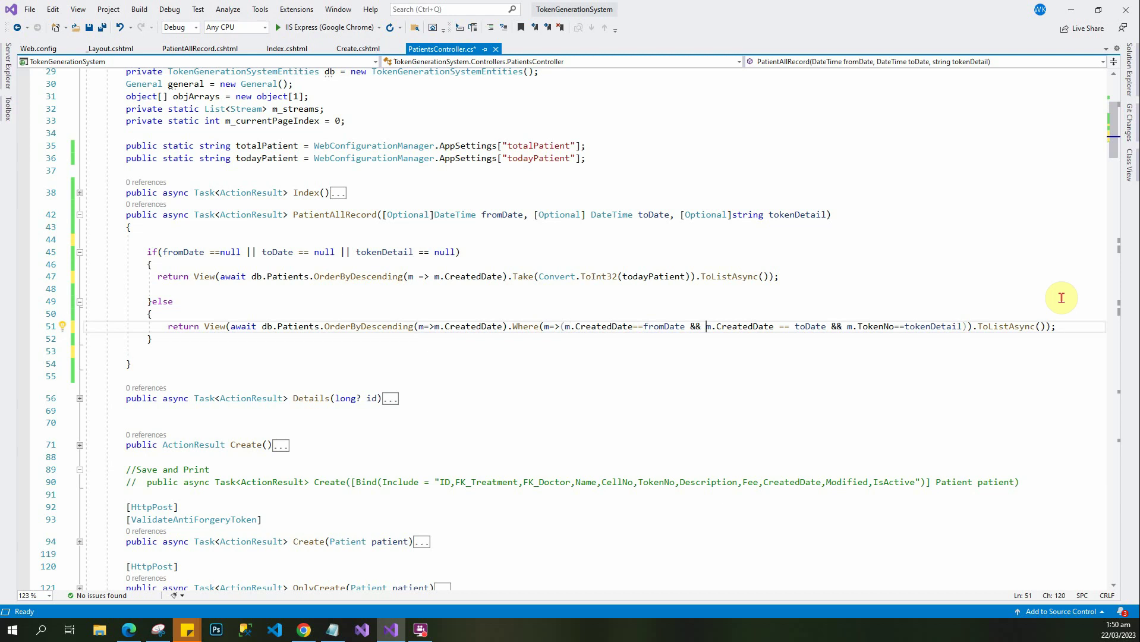
pyautogui.press('Right')
pyautogui.press('Right')
pyautogui.press('Right')
pyautogui.press('Right')
pyautogui.press('Right')
pyautogui.press('Right')
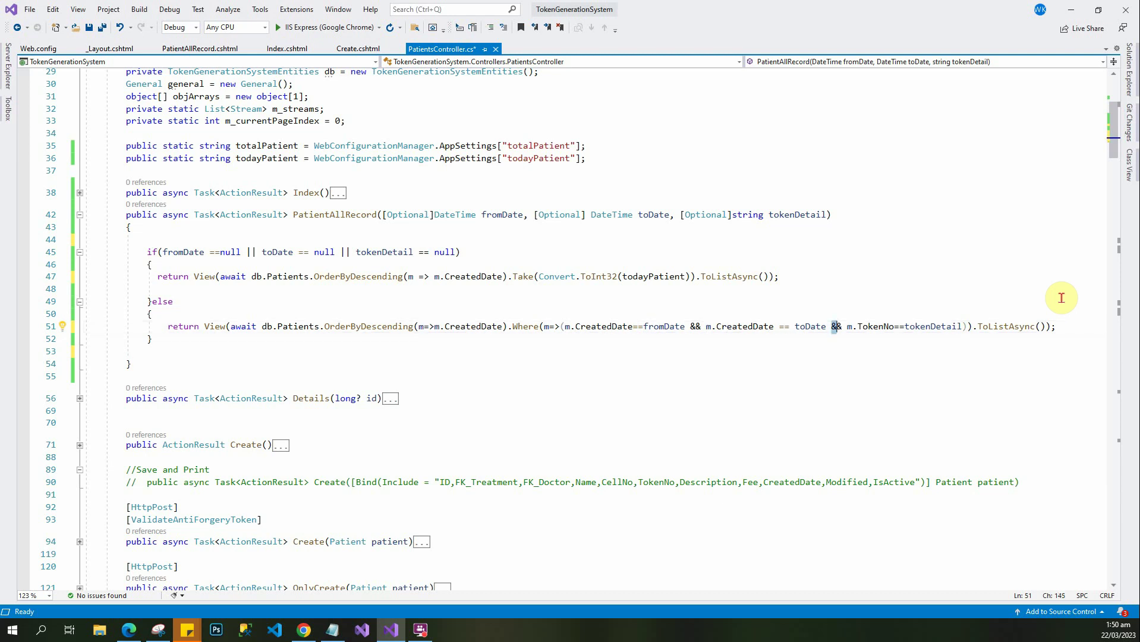
pyautogui.press('Right')
pyautogui.press('Right')
pyautogui.press('Right')
pyautogui.press('Right')
pyautogui.press('Right')
pyautogui.press('Right')
pyautogui.press('Right')
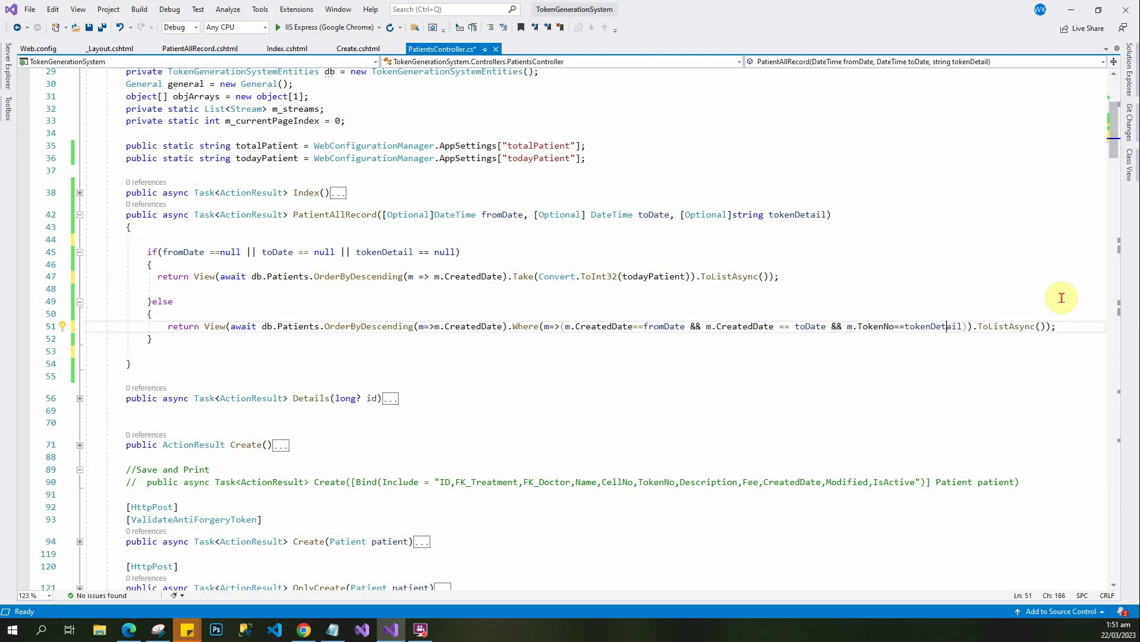
pyautogui.press('Right')
pyautogui.press('Right')
pyautogui.press('Right')
pyautogui.hotkey('shift', 'Right')
pyautogui.hotkey('shift', 'Right')
pyautogui.hotkey('shift', 'Right')
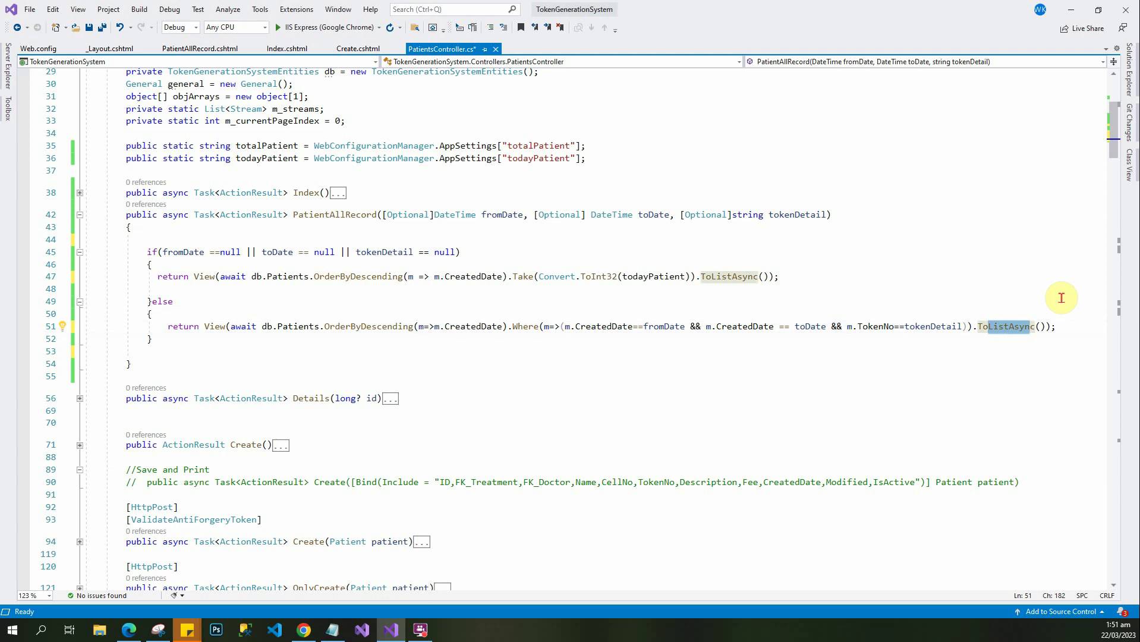
pyautogui.click(353, 301)
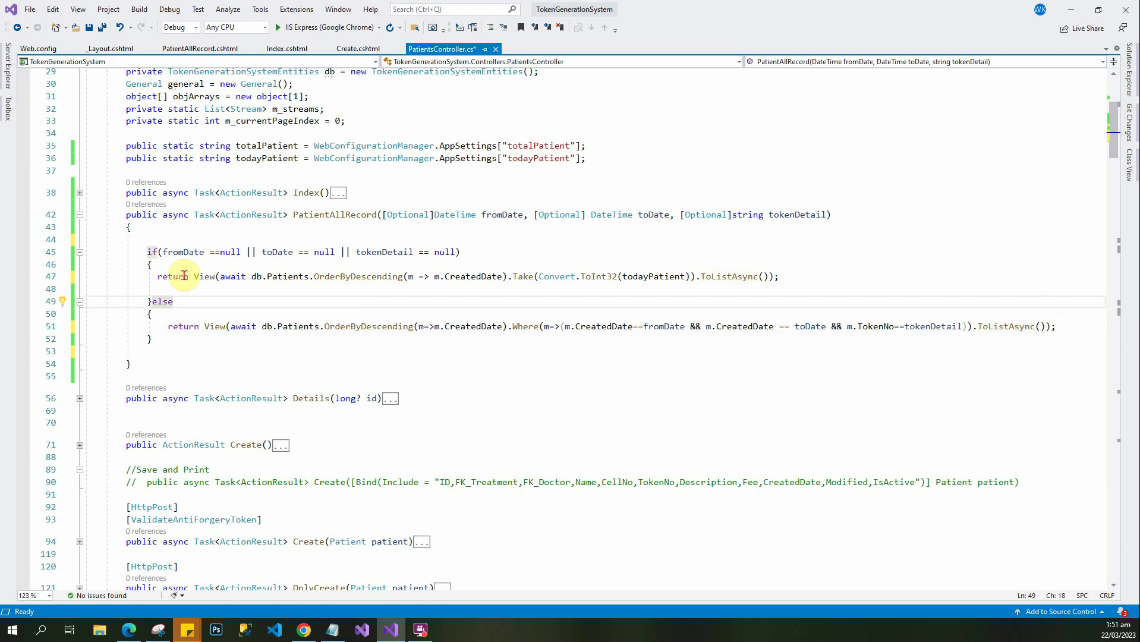
pyautogui.click(268, 290)
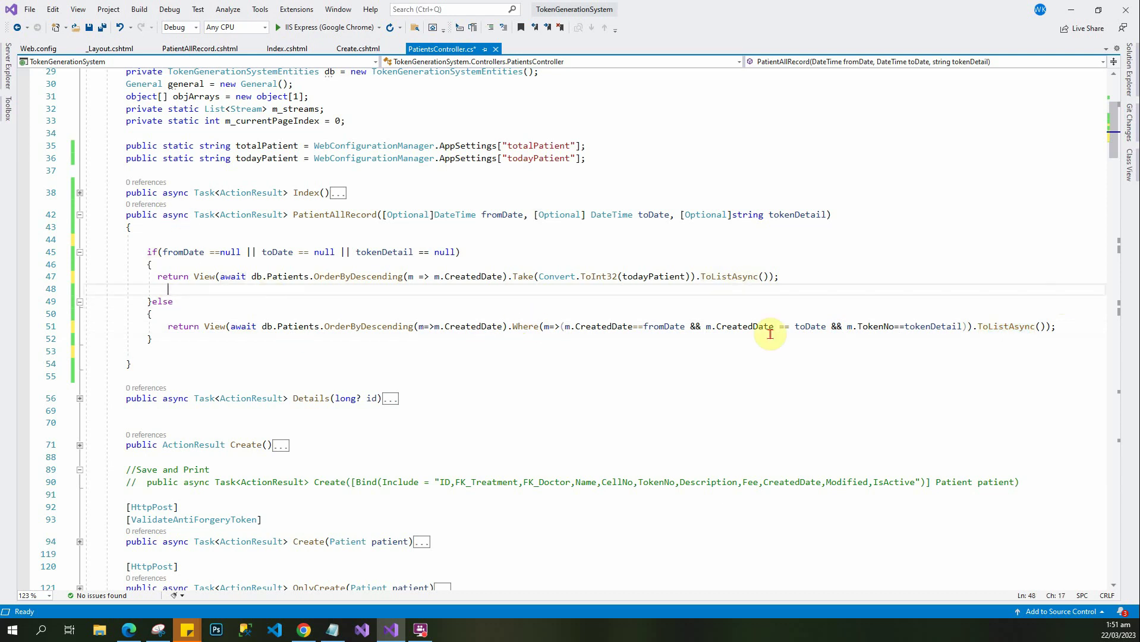
pyautogui.click(1012, 326)
pyautogui.doubleClick(1012, 326)
pyautogui.click(363, 302)
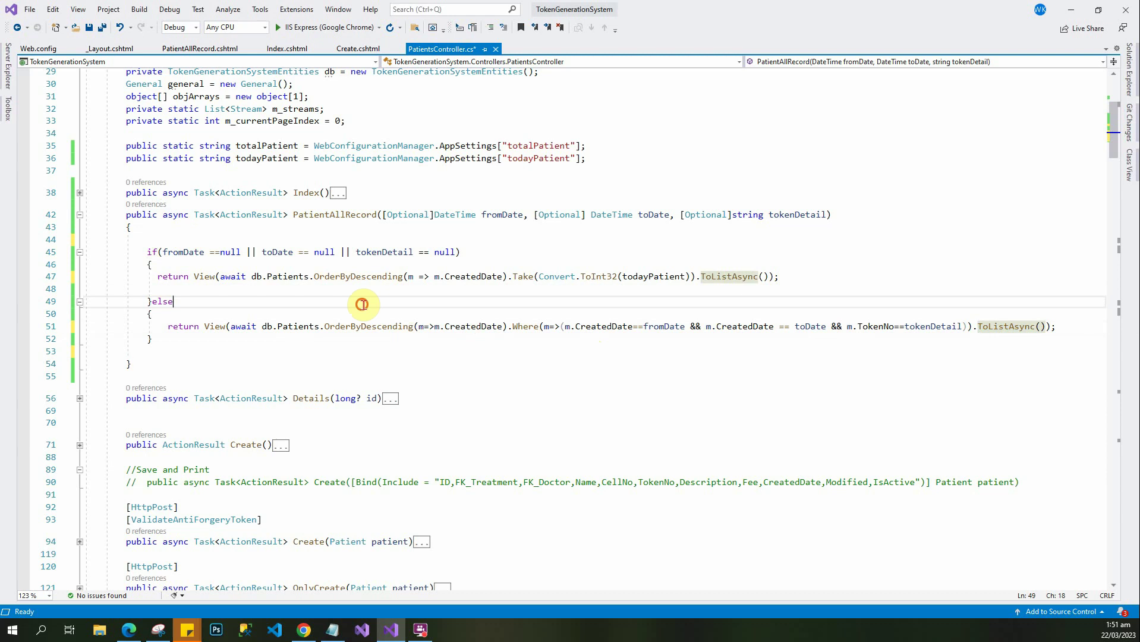
pyautogui.click(333, 340)
pyautogui.click(250, 331)
pyautogui.click(766, 312)
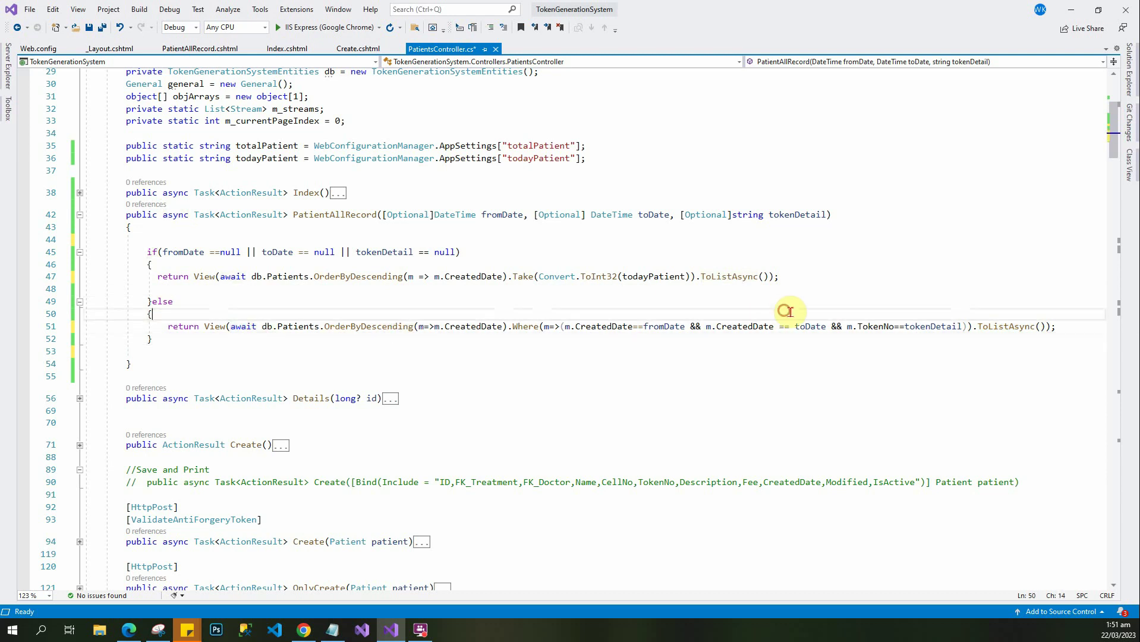